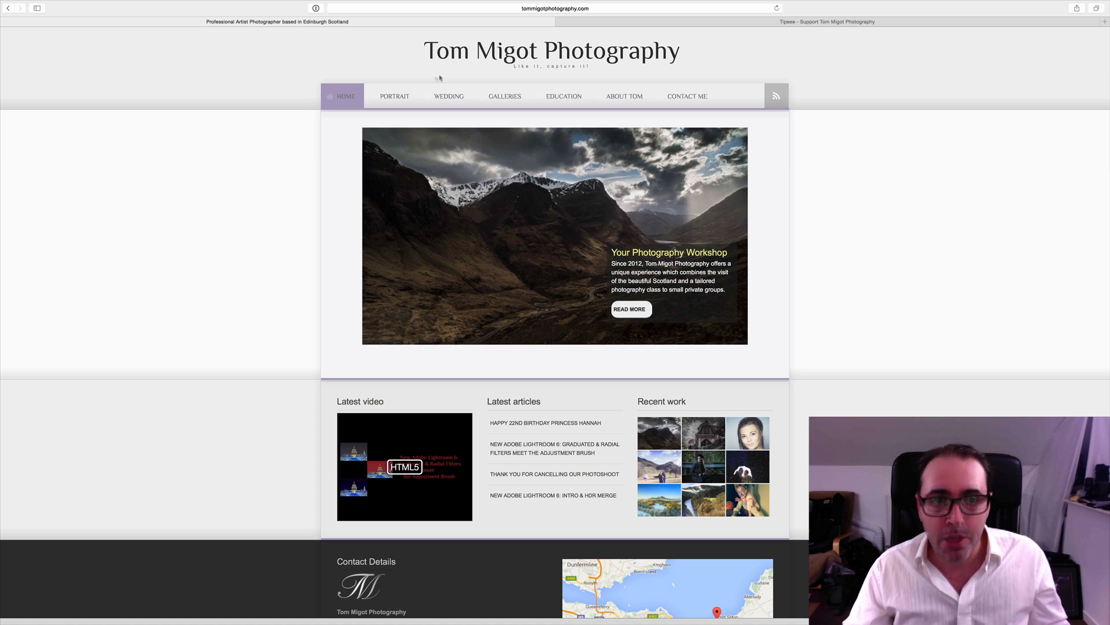
- Open the blog in the website's Education section and look over its latest articles
mouse_move(405, 95)
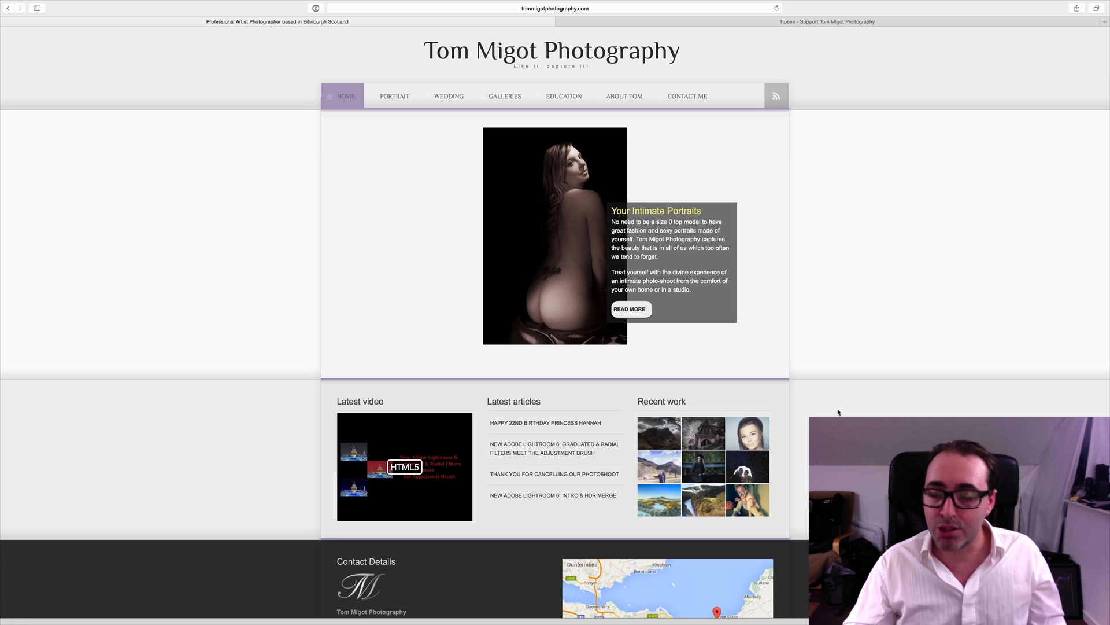
mouse_move(572, 100)
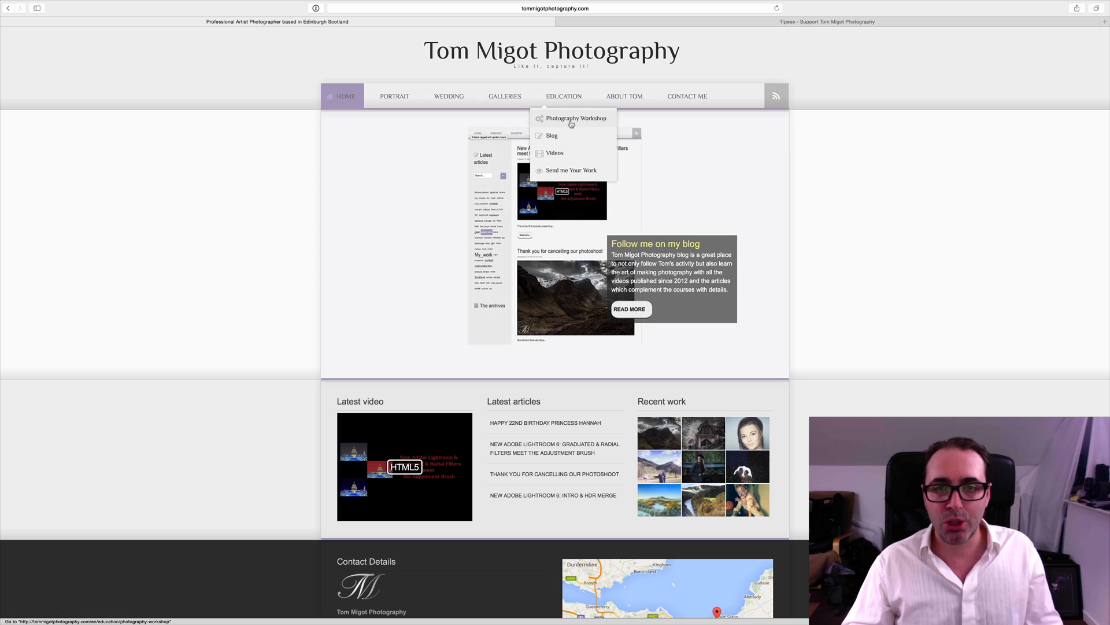
mouse_move(561, 136)
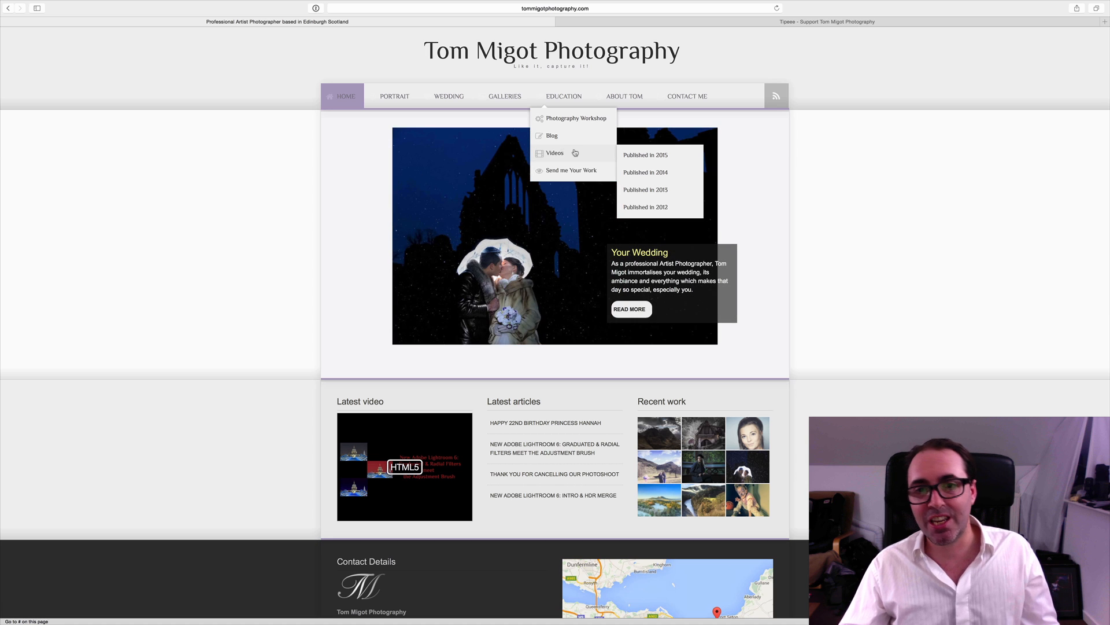
click(647, 137)
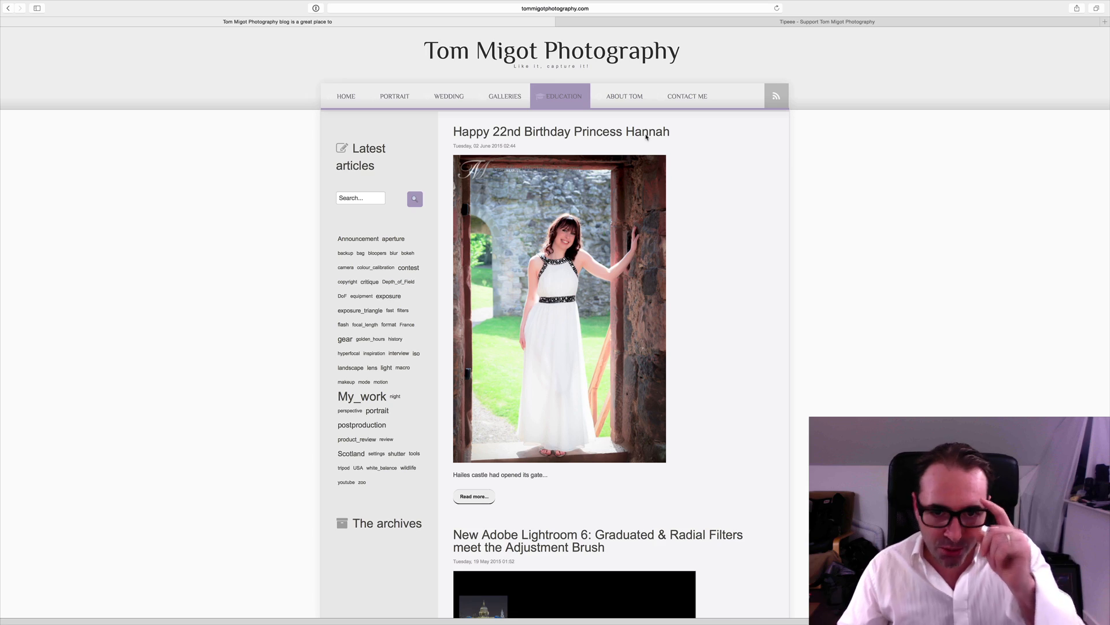
scroll(754, 149, down, 1)
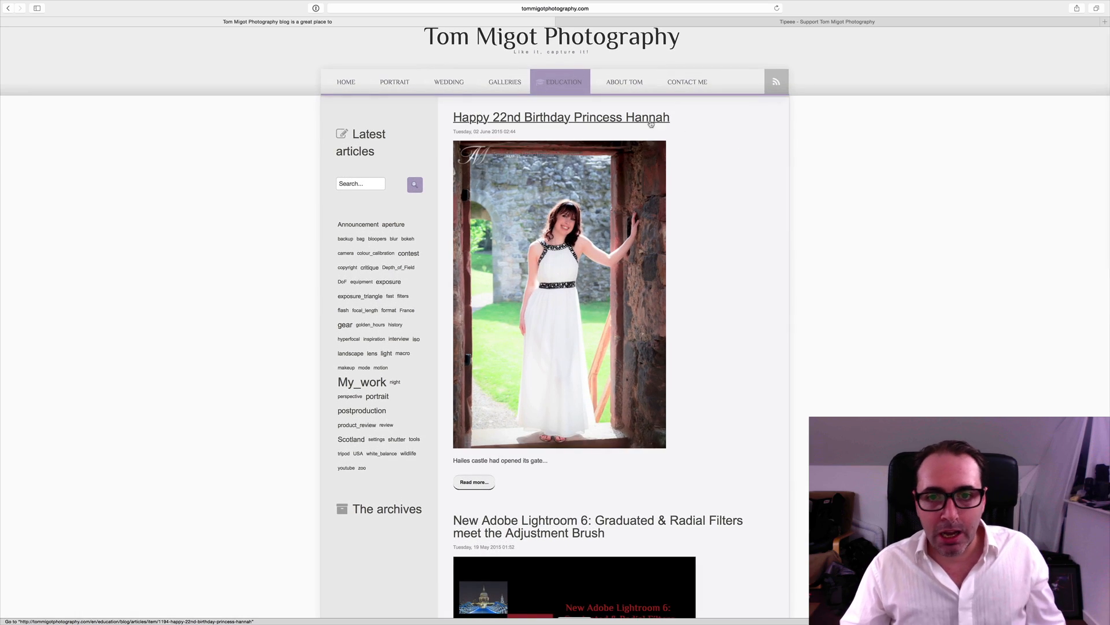
scroll(648, 121, down, 4)
scroll(649, 121, up, 5)
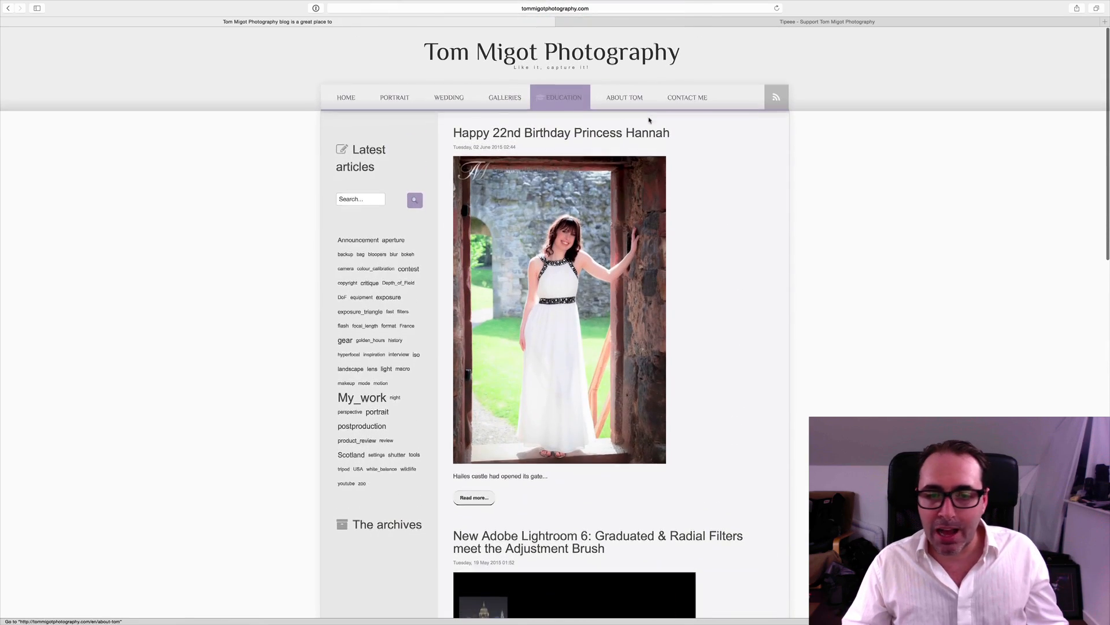
- Open the newest birthday photo shoot article and look through it down to the comment form
click(636, 132)
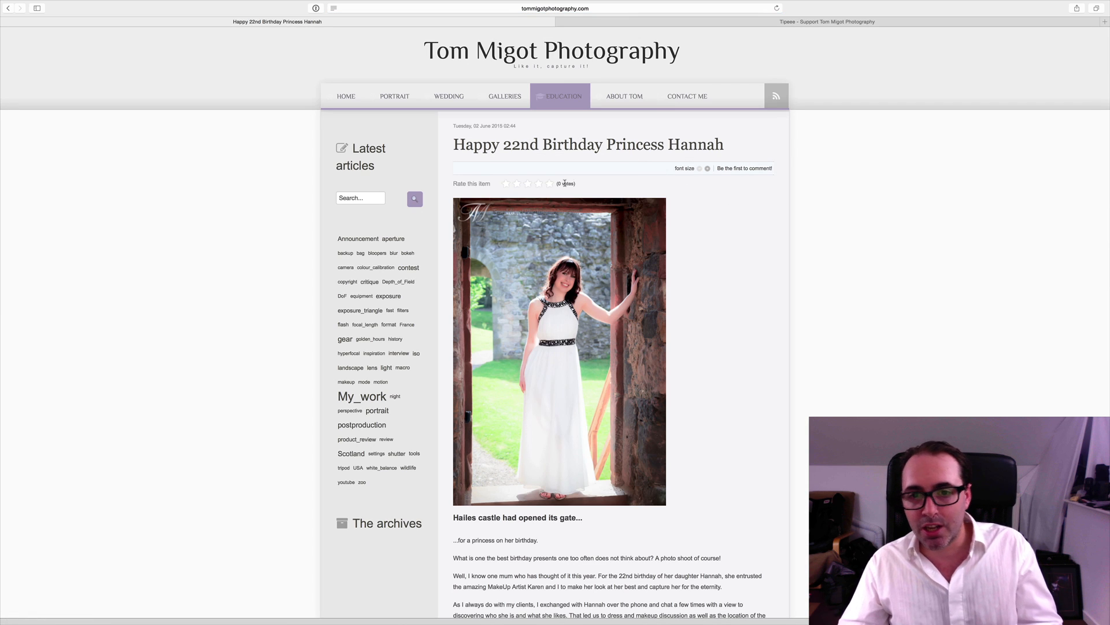
scroll(742, 233, down, 20)
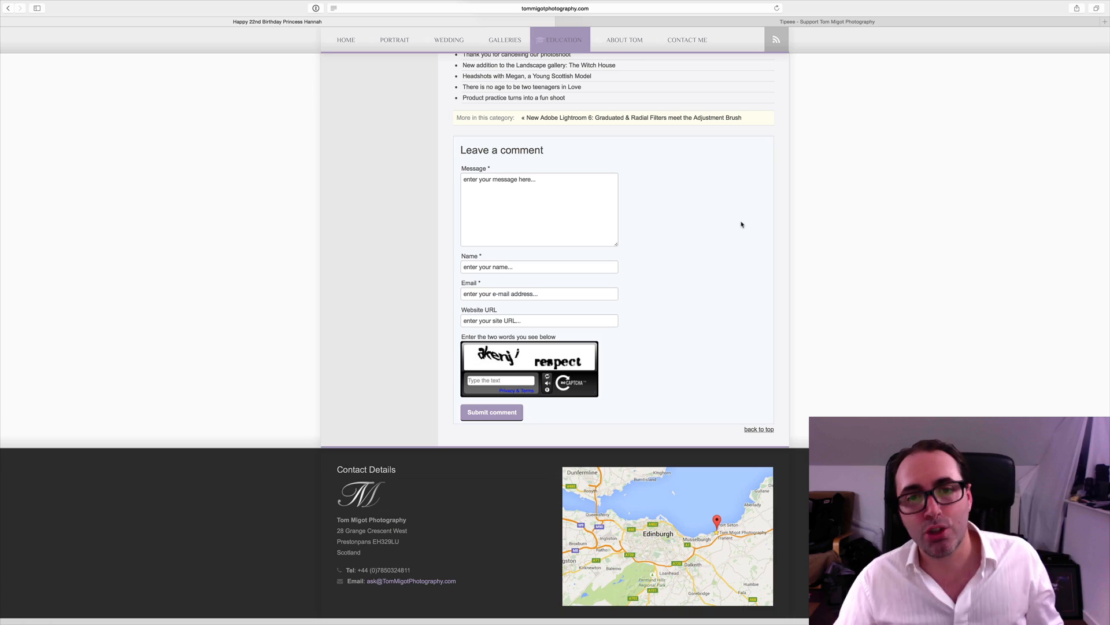
scroll(742, 224, up, 15)
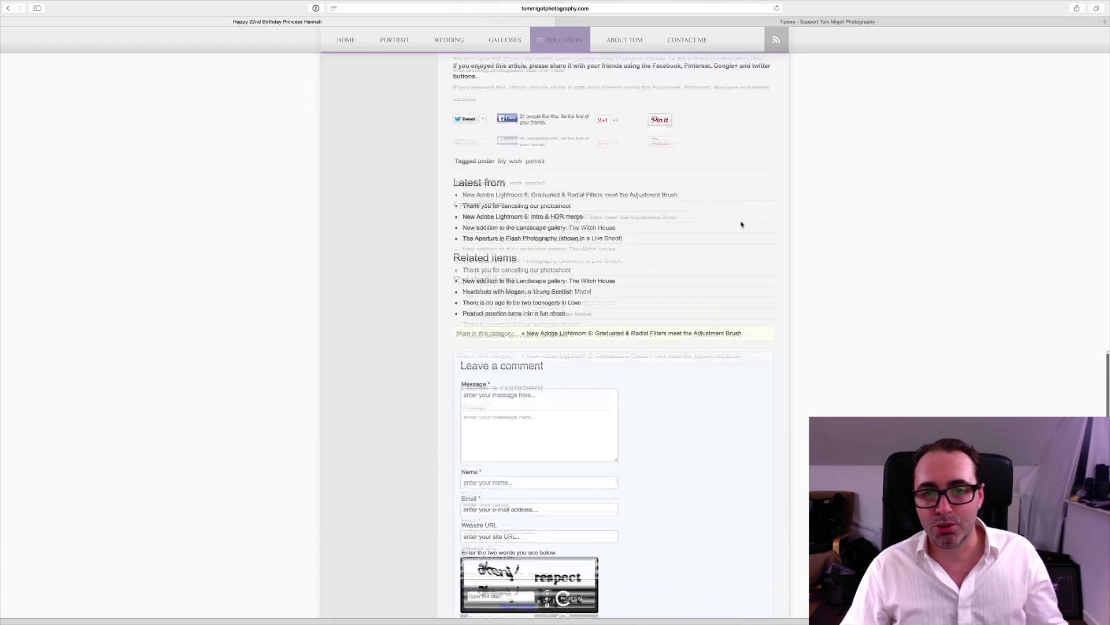
scroll(742, 225, up, 5)
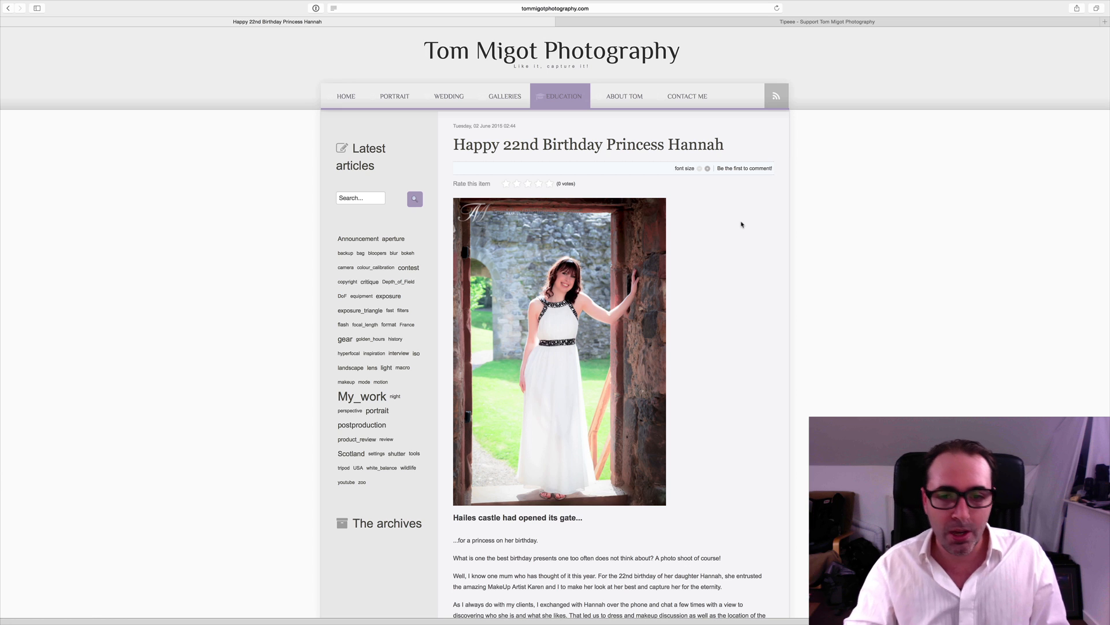
- Switch to Lightroom and select all seven photos in the 1-Singles folder
key(super+Tab)
key(super+Tab)
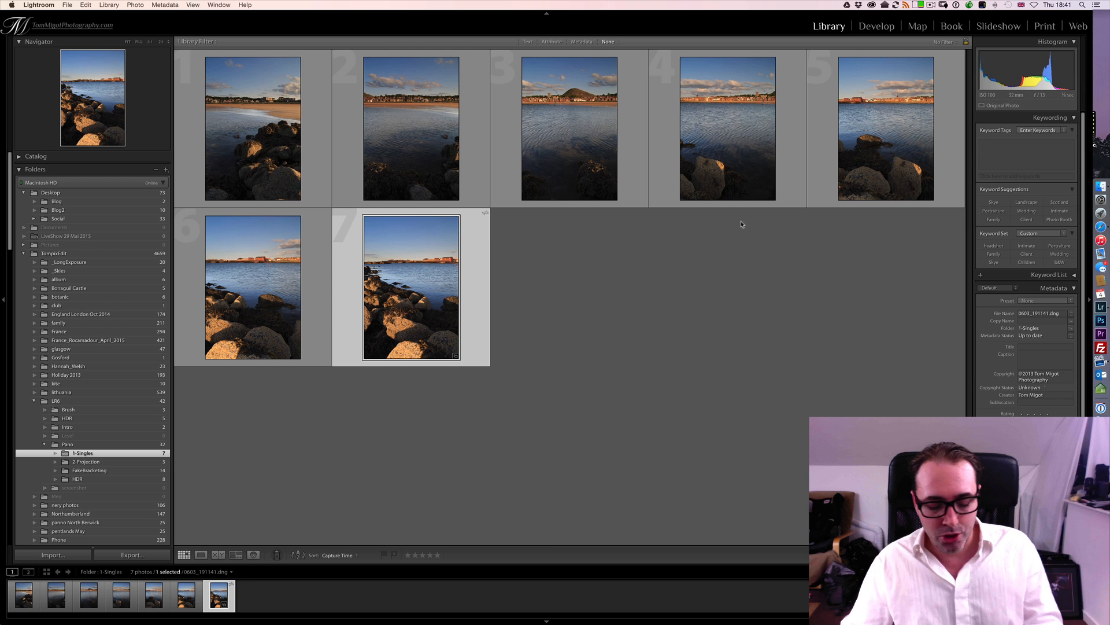
key(super+a)
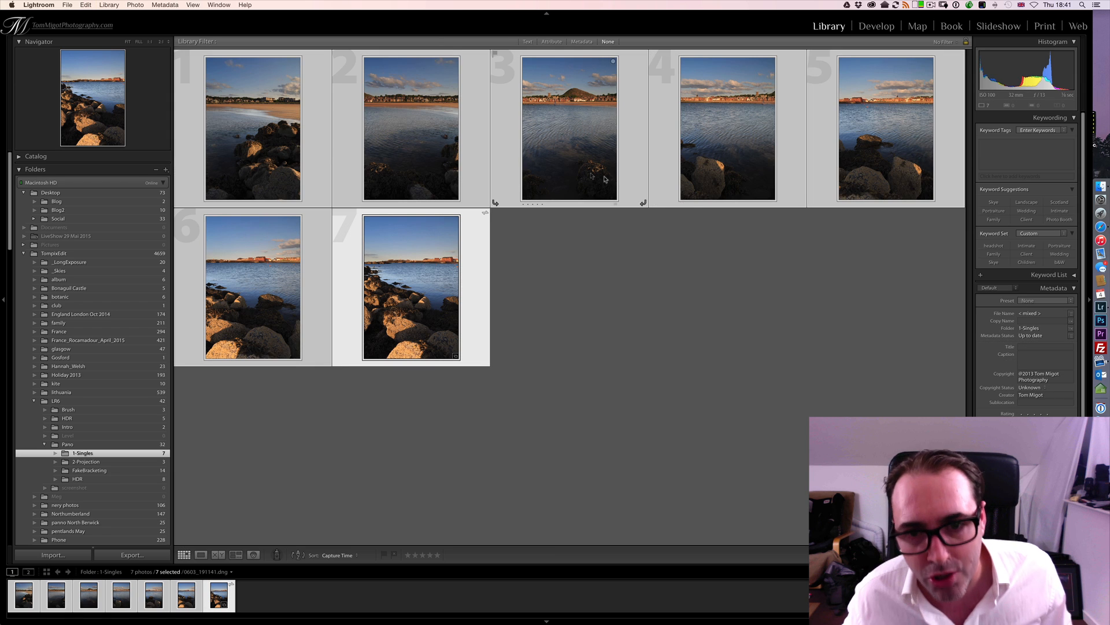
right_click(582, 172)
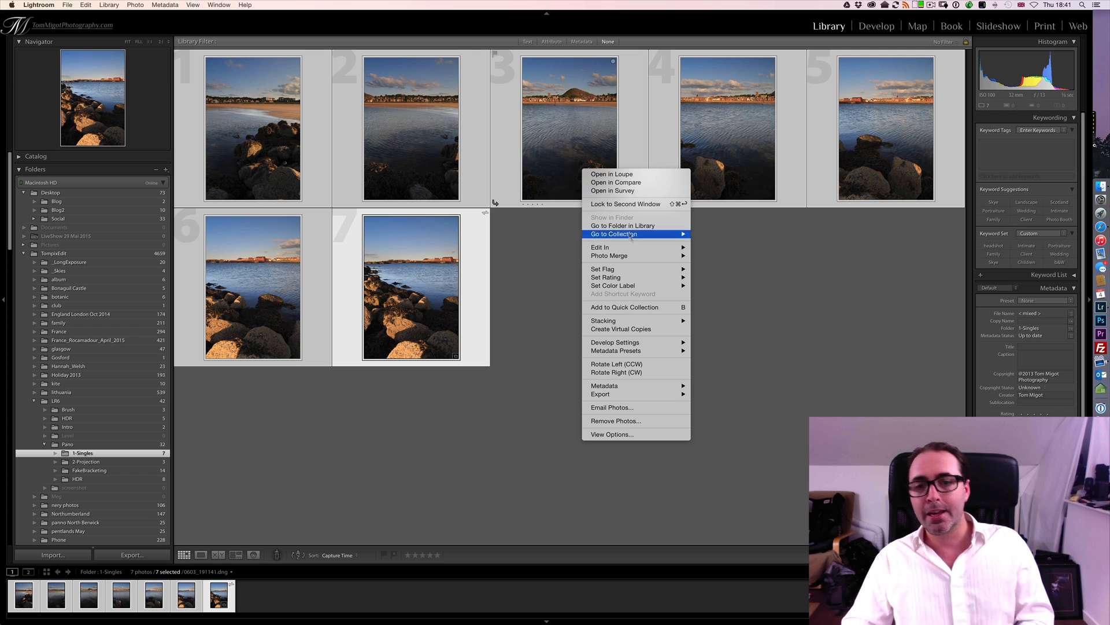
mouse_move(601, 249)
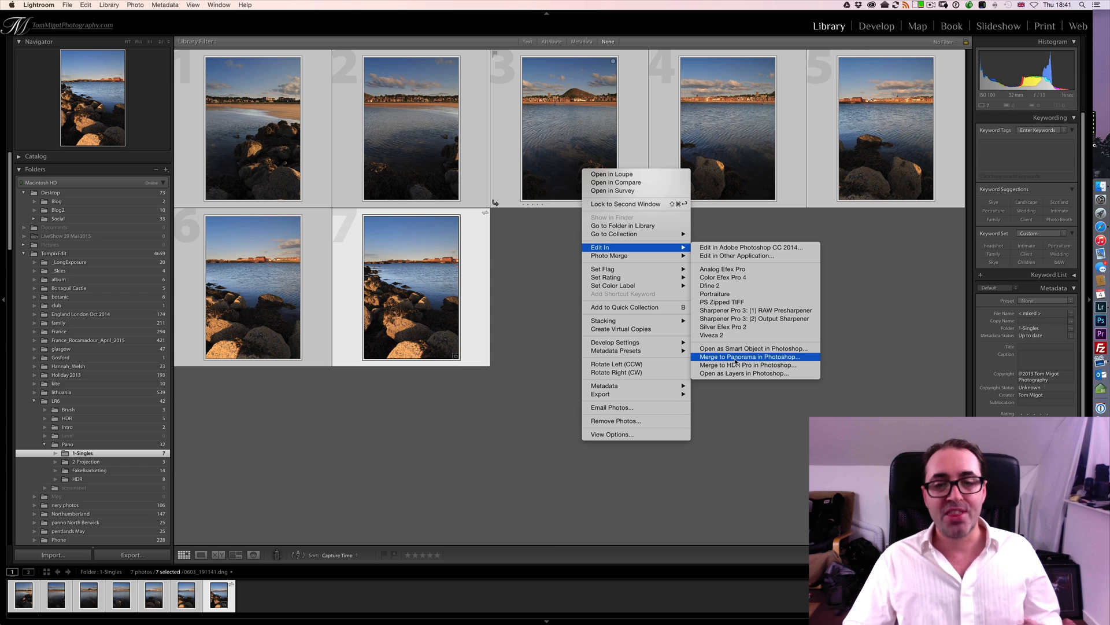
mouse_move(637, 258)
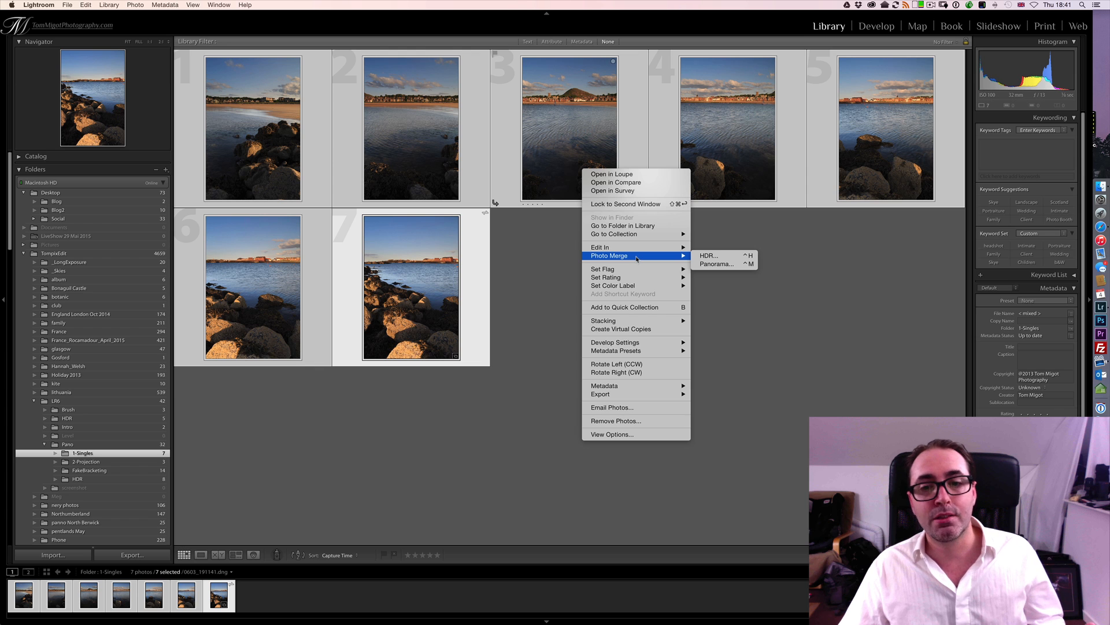
click(715, 265)
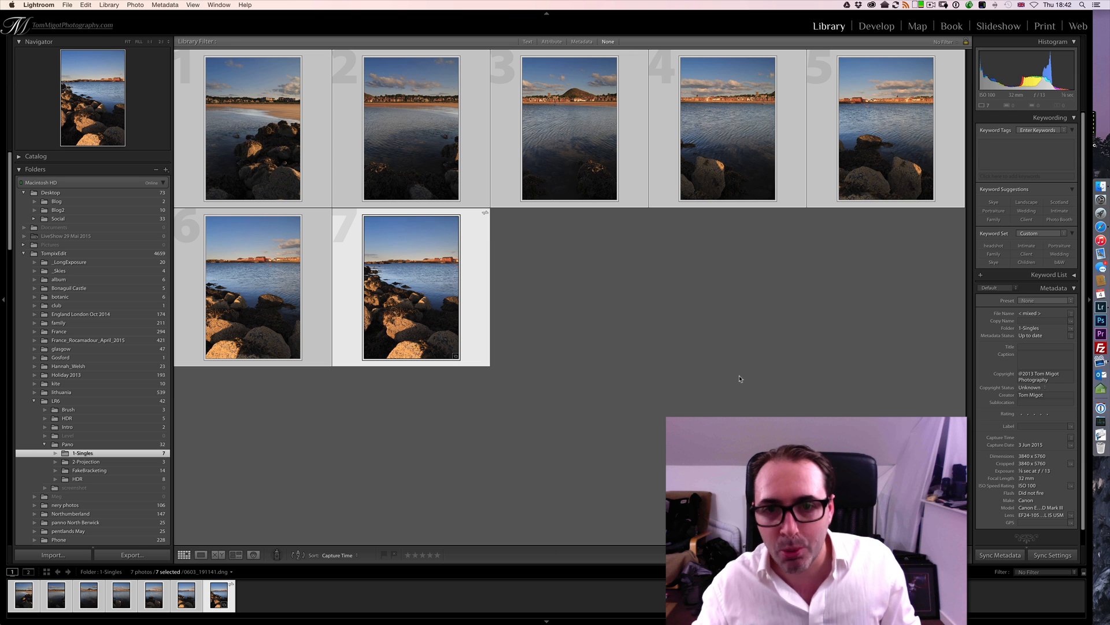
- Examine the third photo's hill and town at 2:1 zoom, and return to the grid of all photos
double_click(602, 200)
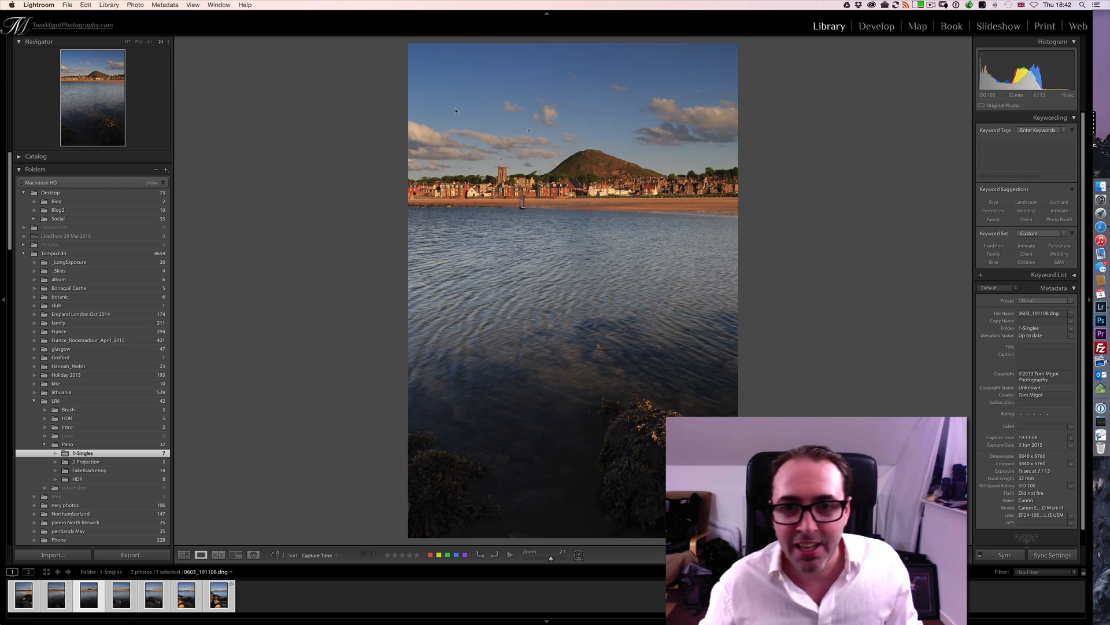
click(160, 41)
drag(566, 276, 582, 584)
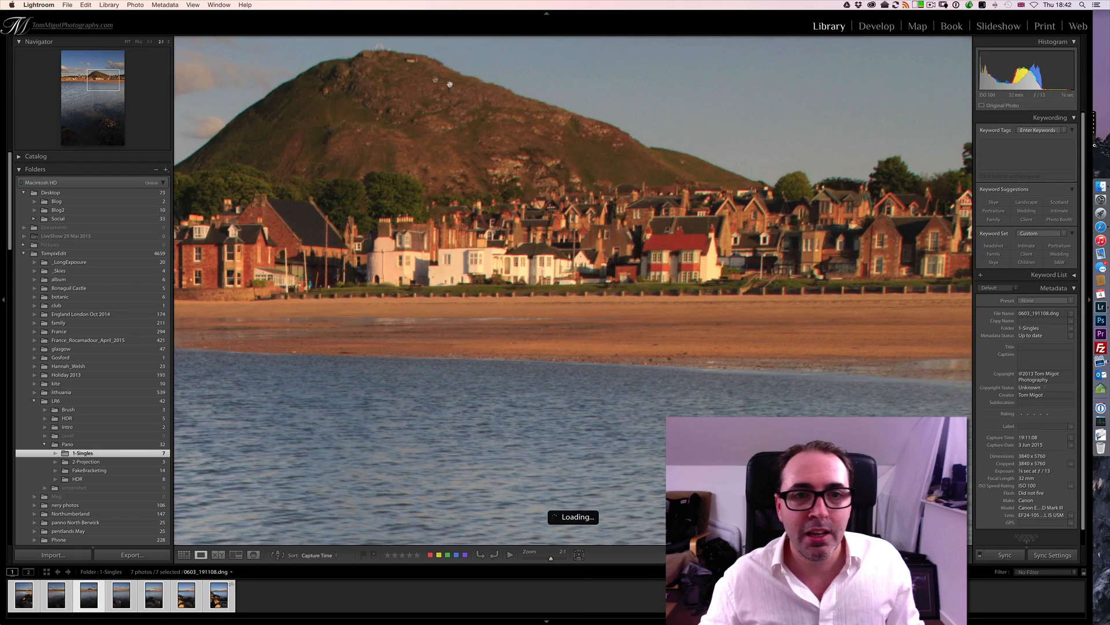
drag(449, 83, 477, 198)
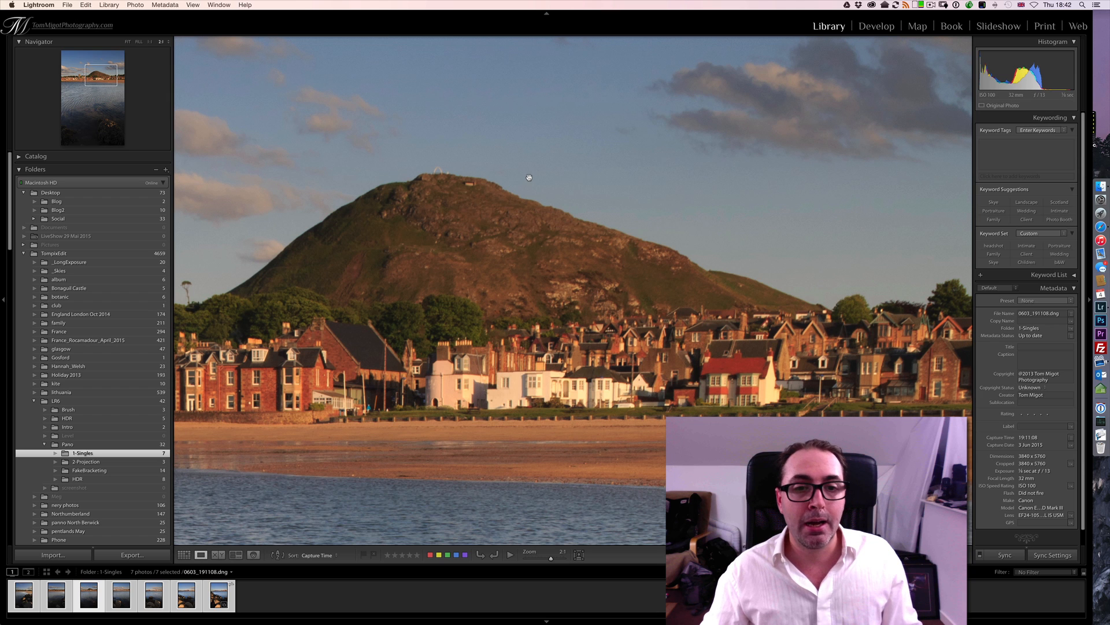
click(456, 165)
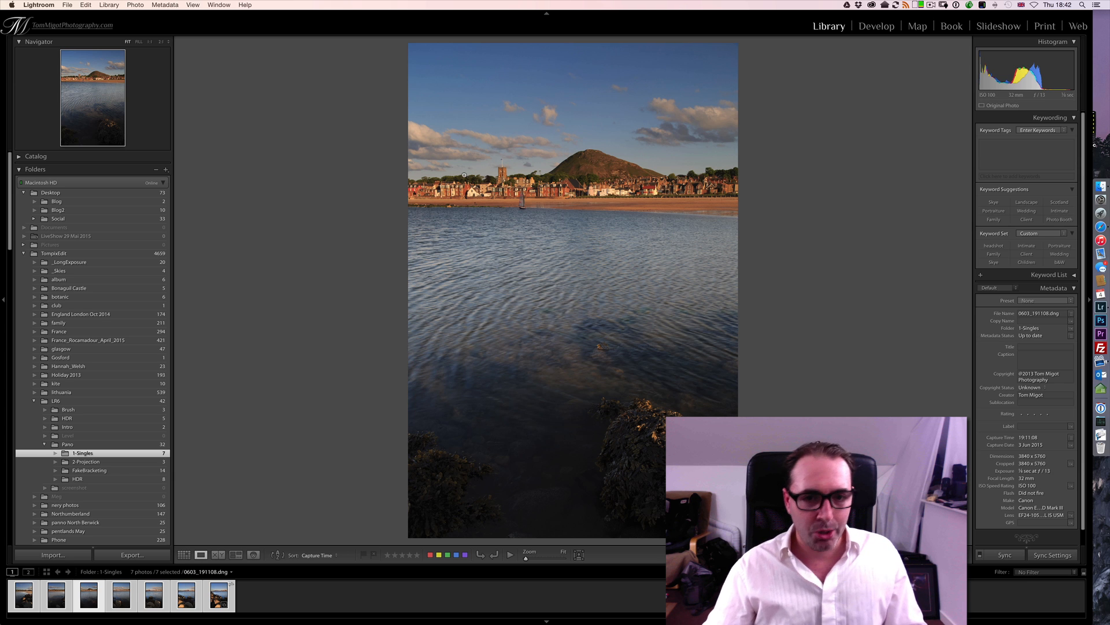
click(184, 554)
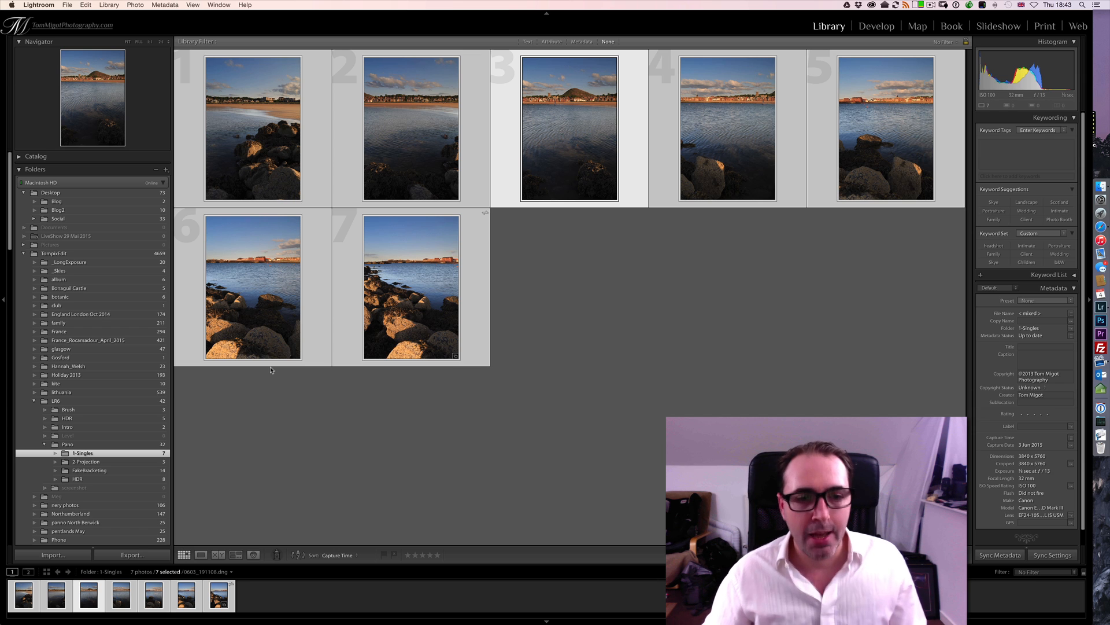
- Start a Panorama photo merge of the seven selected photos
right_click(402, 231)
mouse_move(436, 319)
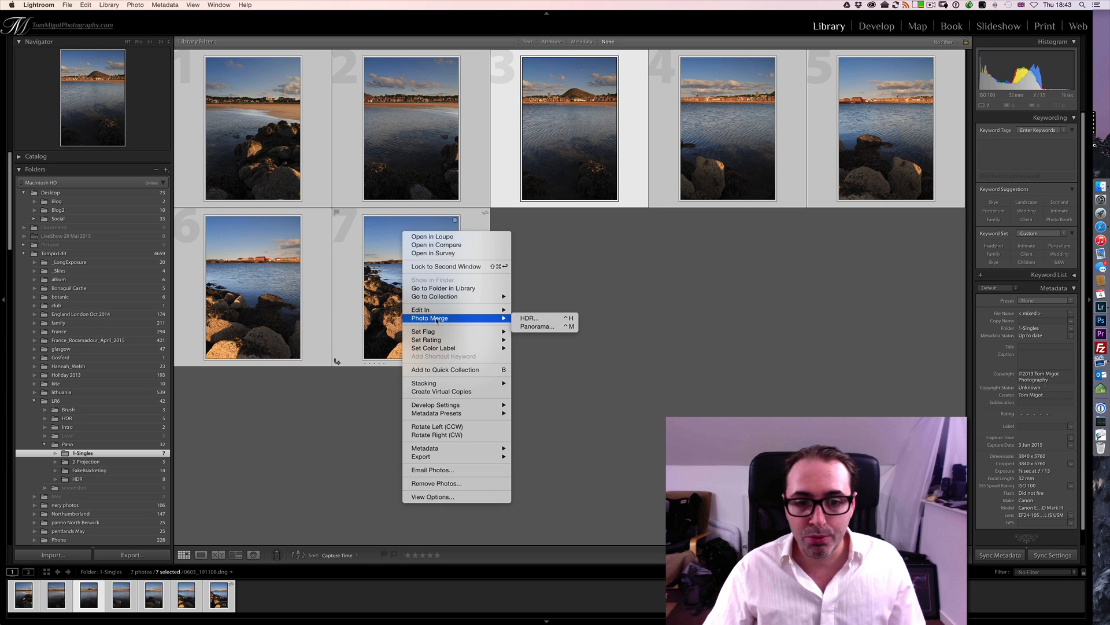
click(141, 5)
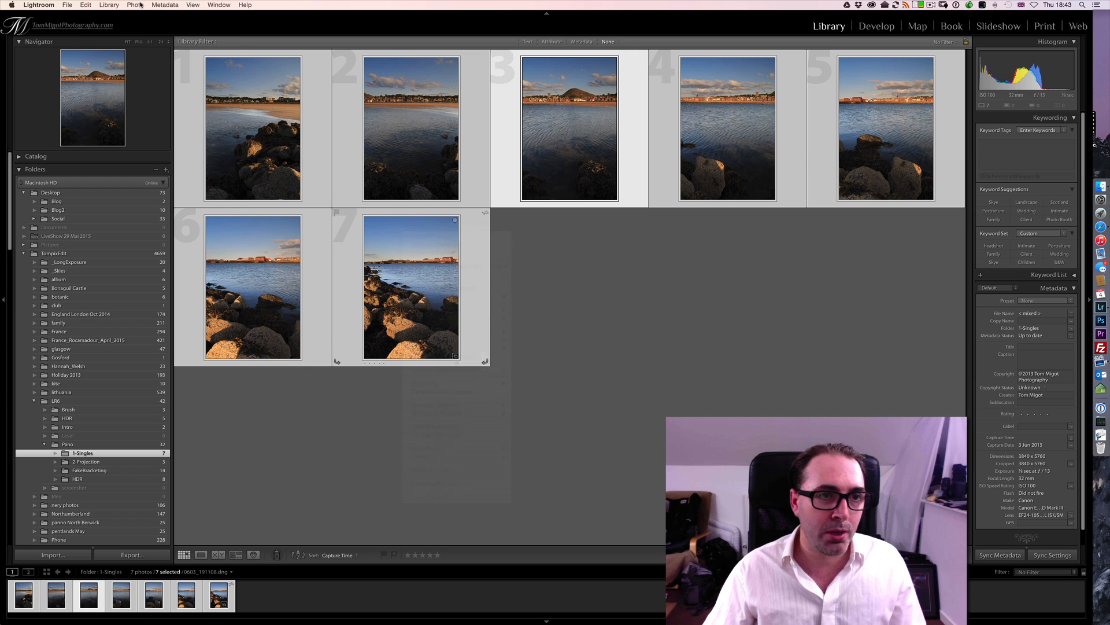
click(137, 4)
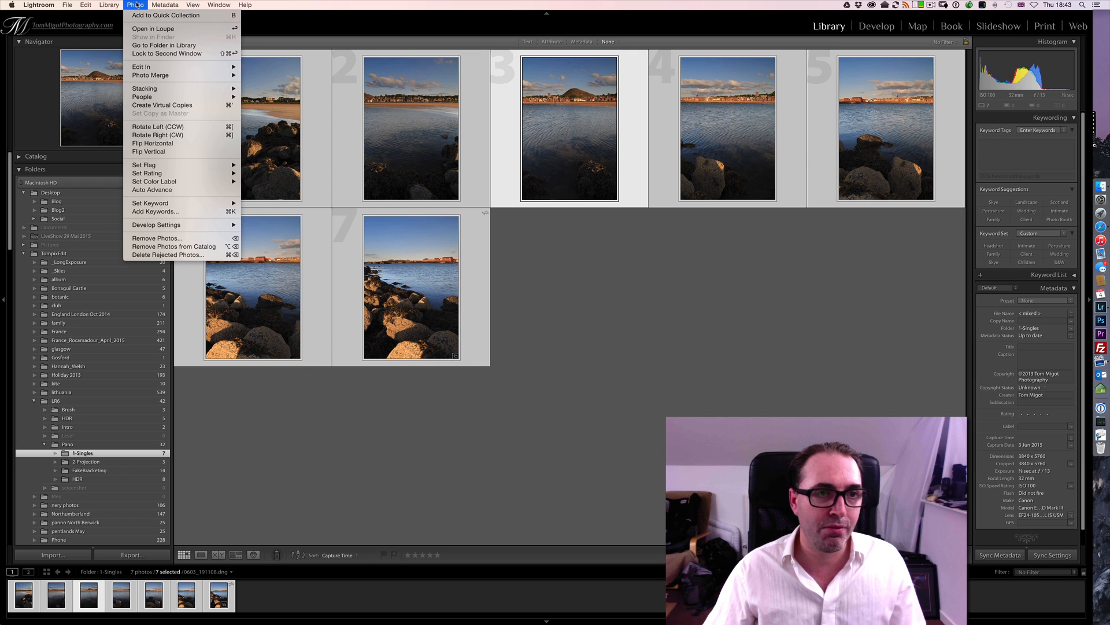
mouse_move(191, 75)
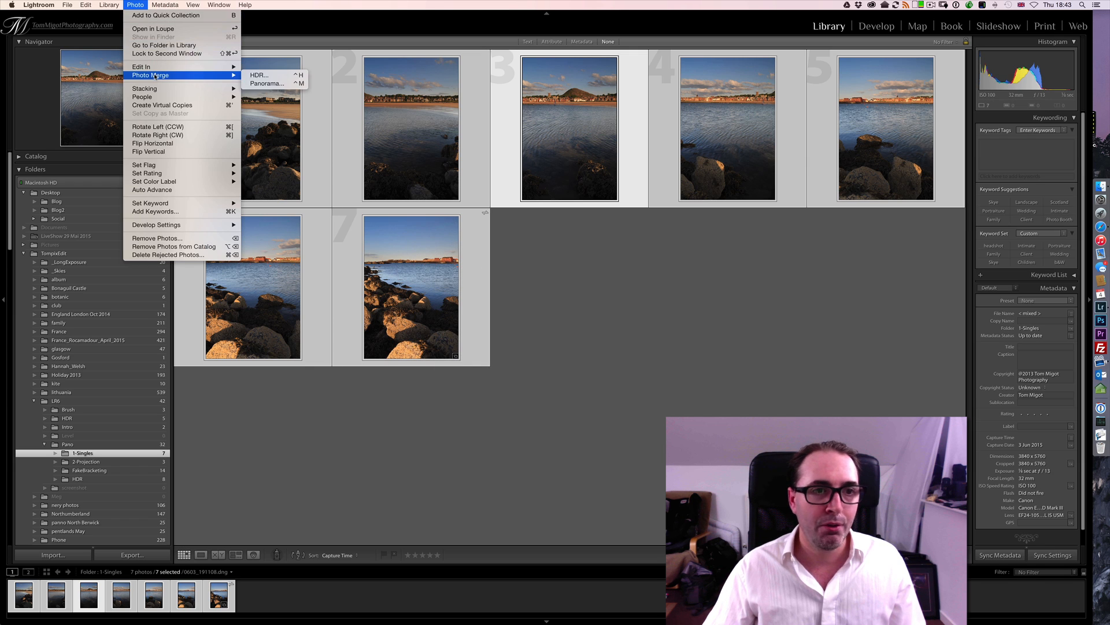
click(262, 84)
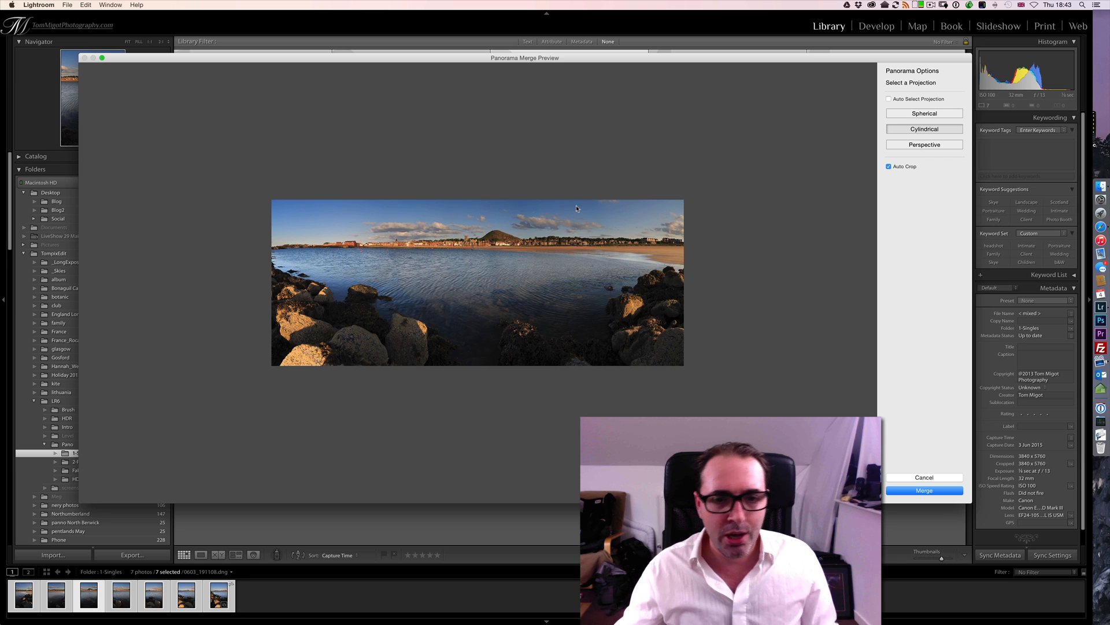
- Turn off Auto Crop for the panorama and compare the Spherical and Cylindrical projections, ending on Cylindrical
mouse_move(80, 269)
mouse_down()
mouse_move(526, 283)
mouse_move(71, 275)
mouse_up()
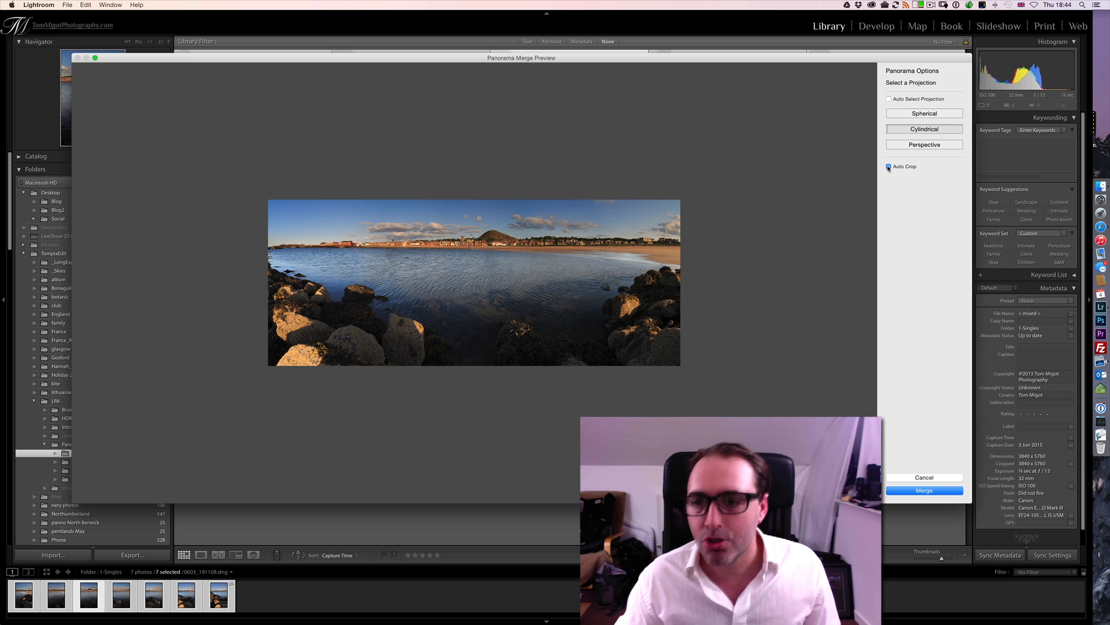
click(889, 166)
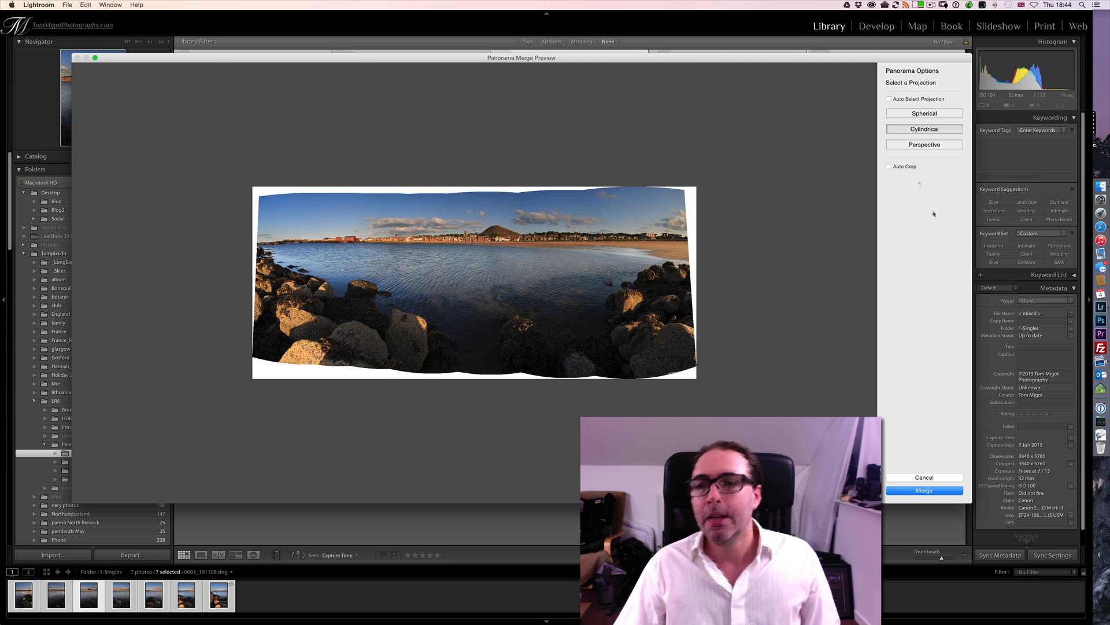
click(927, 115)
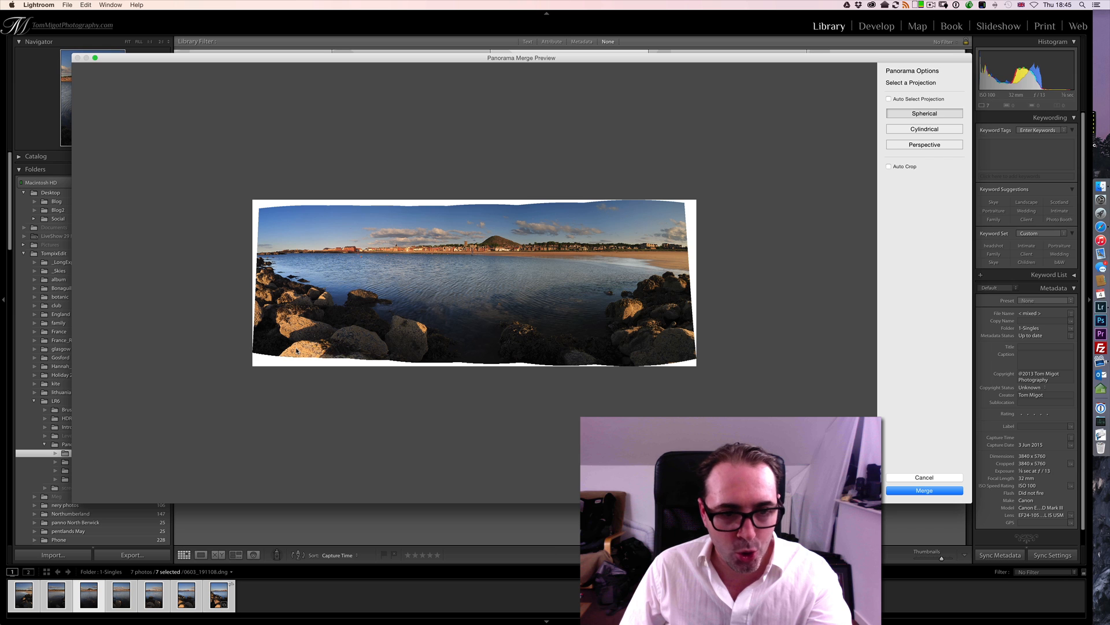
click(917, 130)
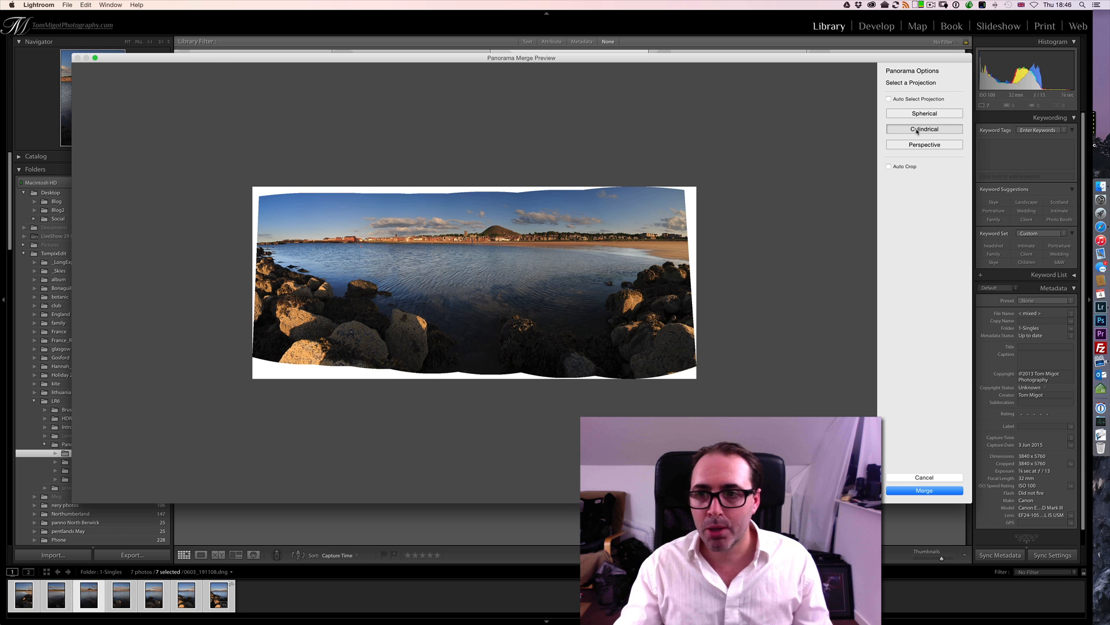
click(916, 115)
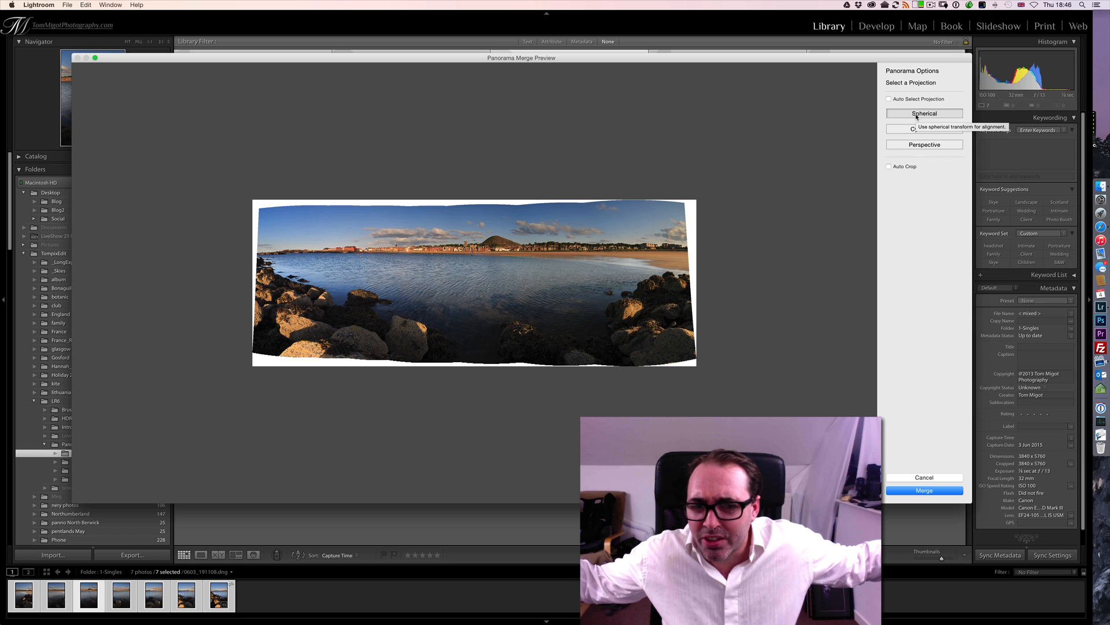
click(913, 131)
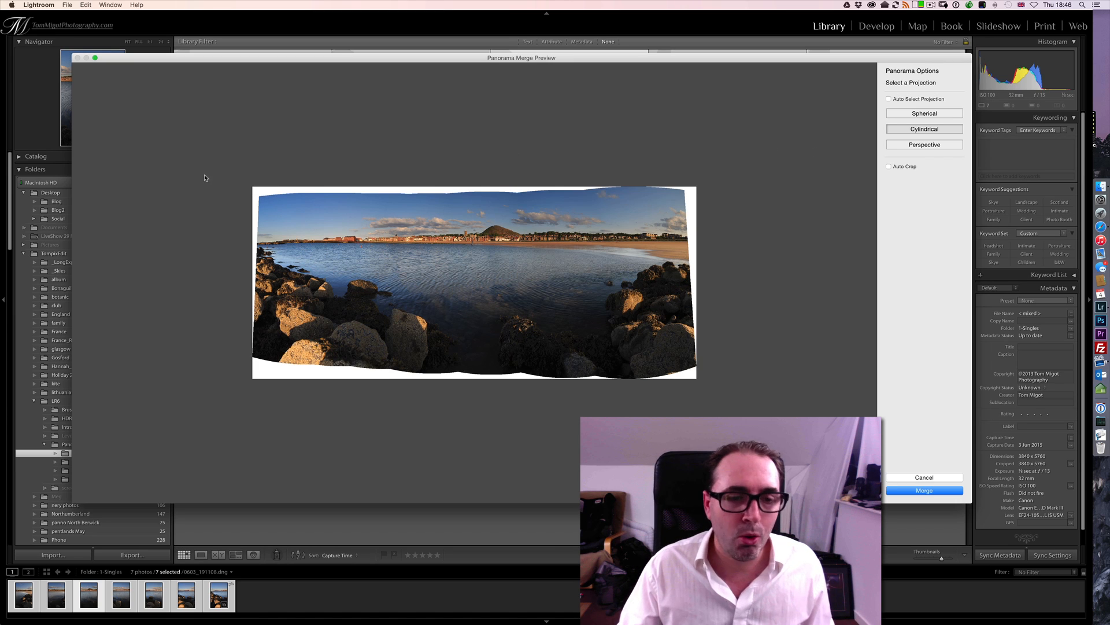
- Narrow the merge preview to uncover the source photos, and set the projection to Spherical with Auto Select Projection enabled
drag(71, 189, 514, 196)
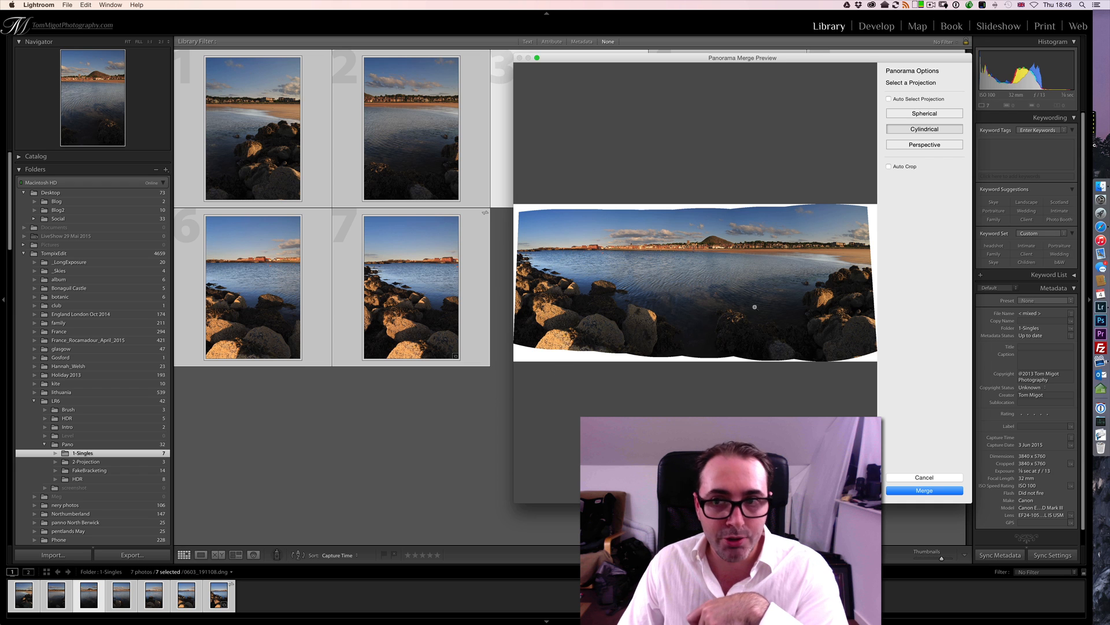
click(906, 114)
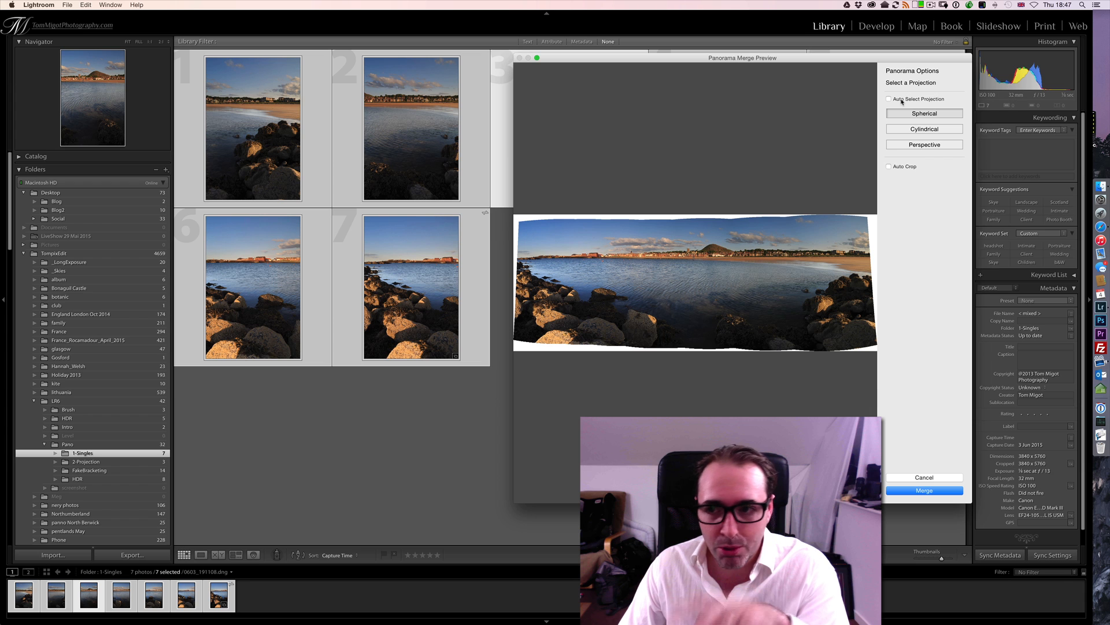
click(902, 99)
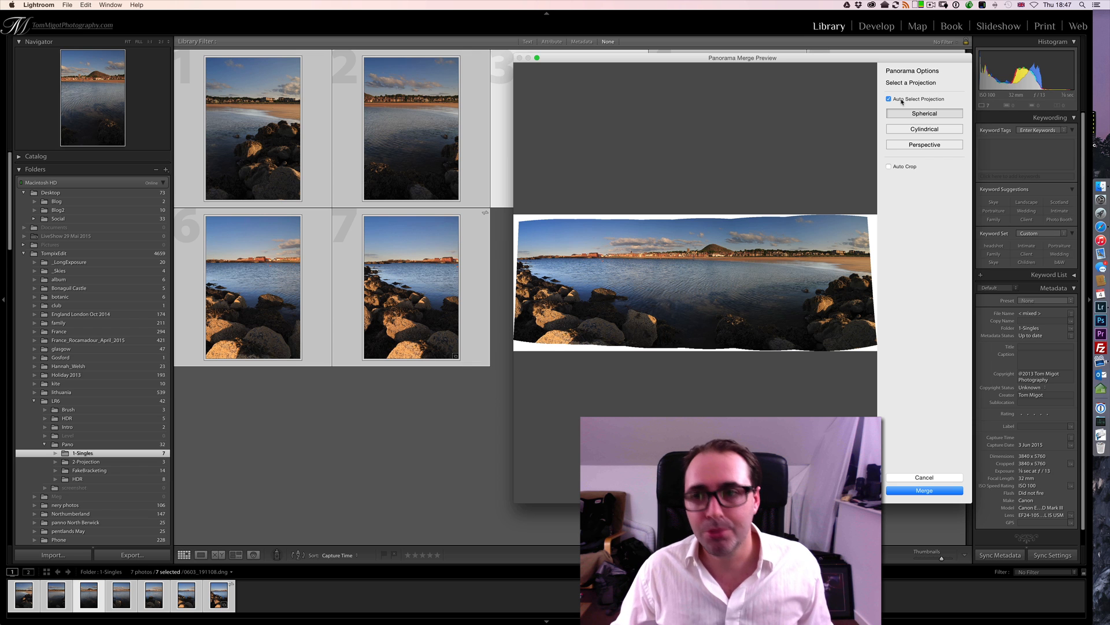
- Try the Perspective projection, return to Cylindrical, and merge the panorama with Auto Crop enabled
click(913, 129)
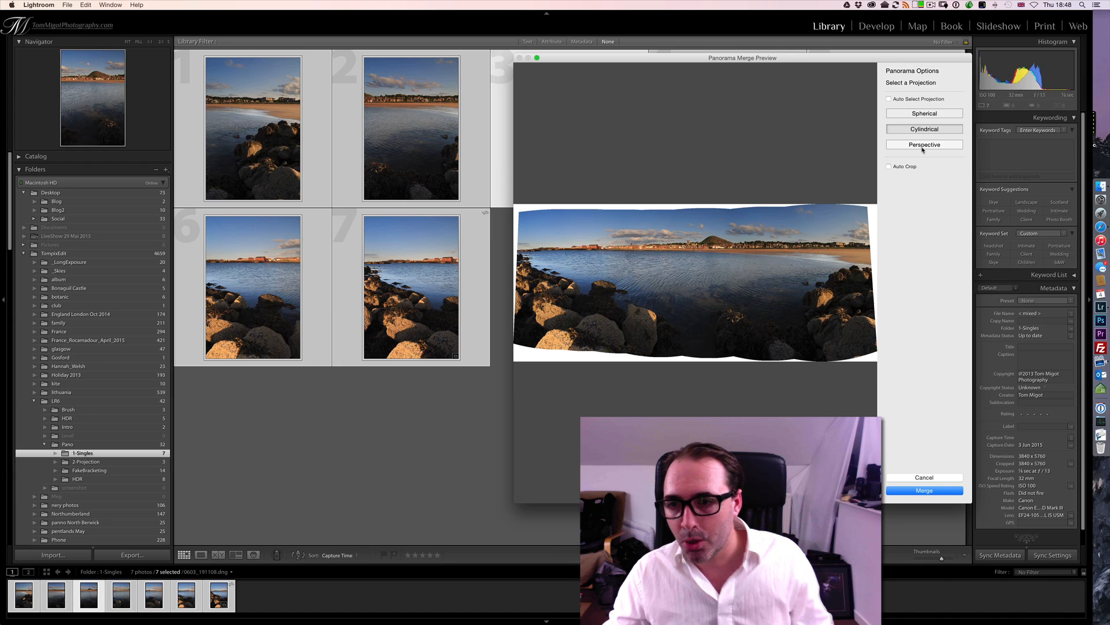
click(923, 148)
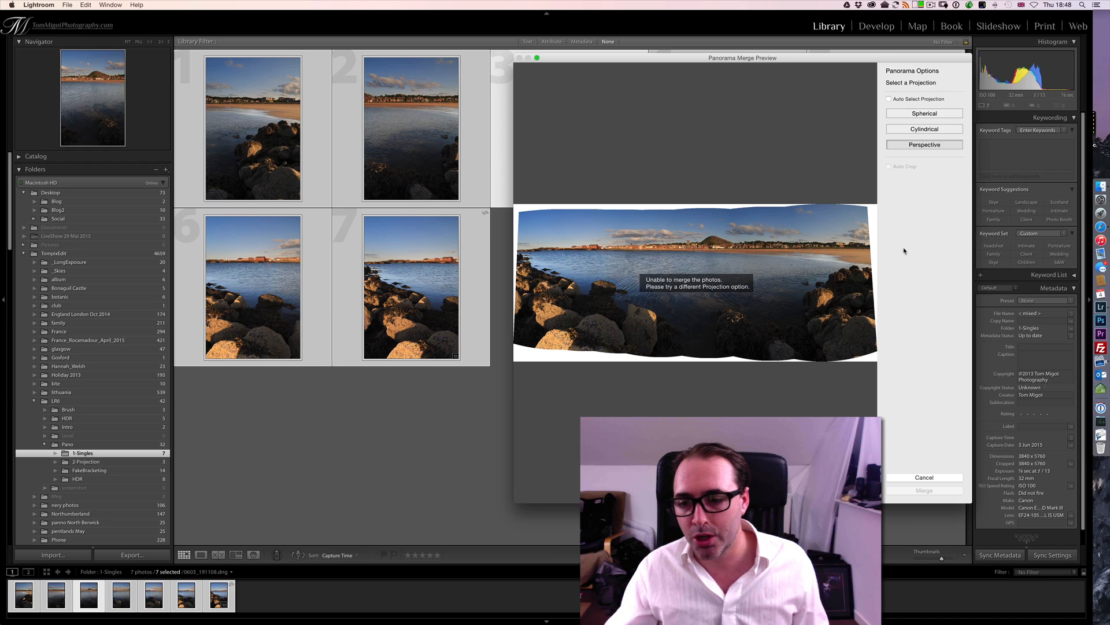
click(919, 128)
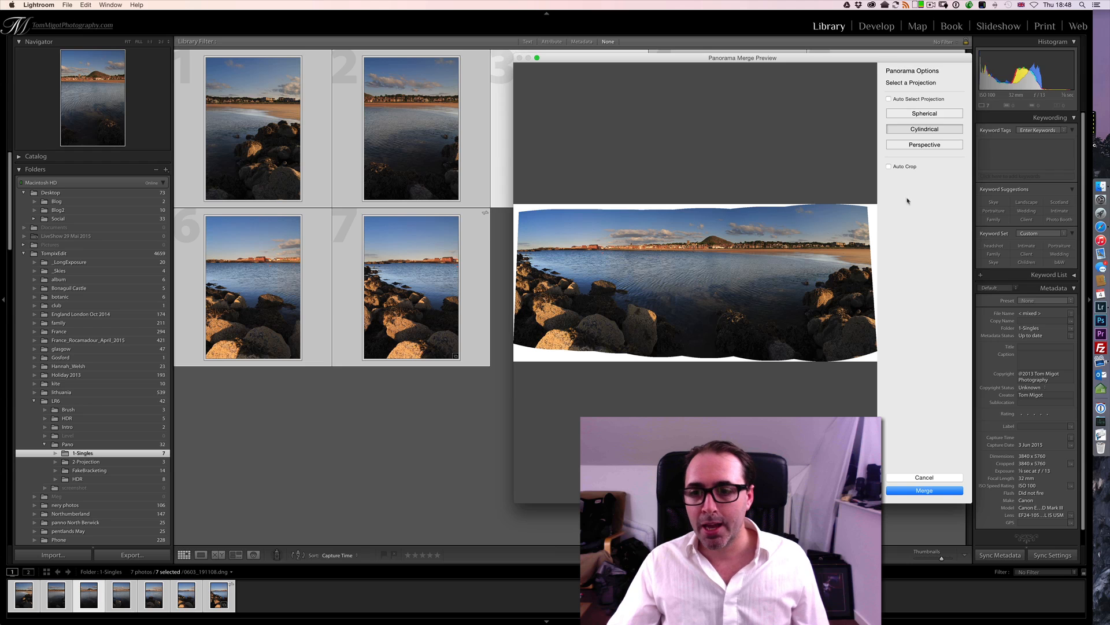
click(889, 167)
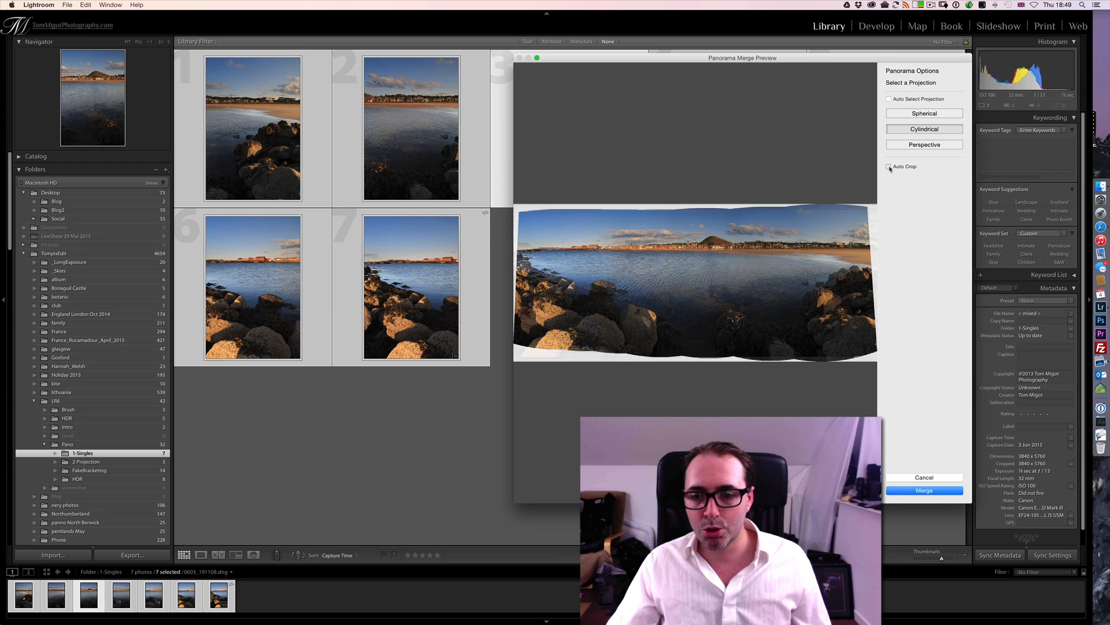
click(921, 493)
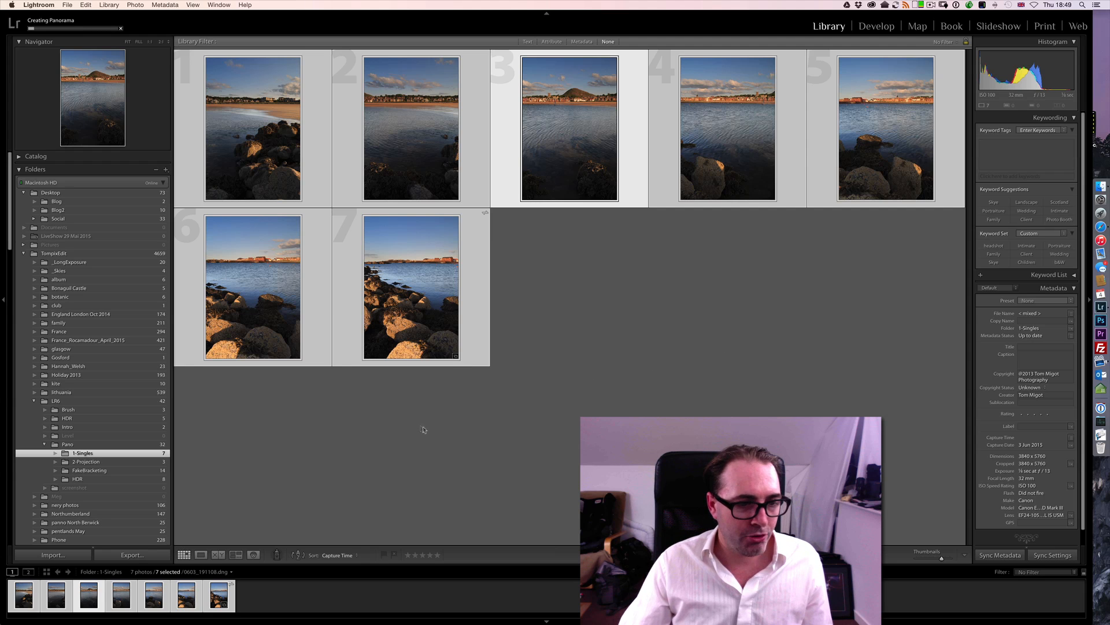
- Compare the three hillside panoramas in the 2-Projection folder one by one in full view
click(117, 462)
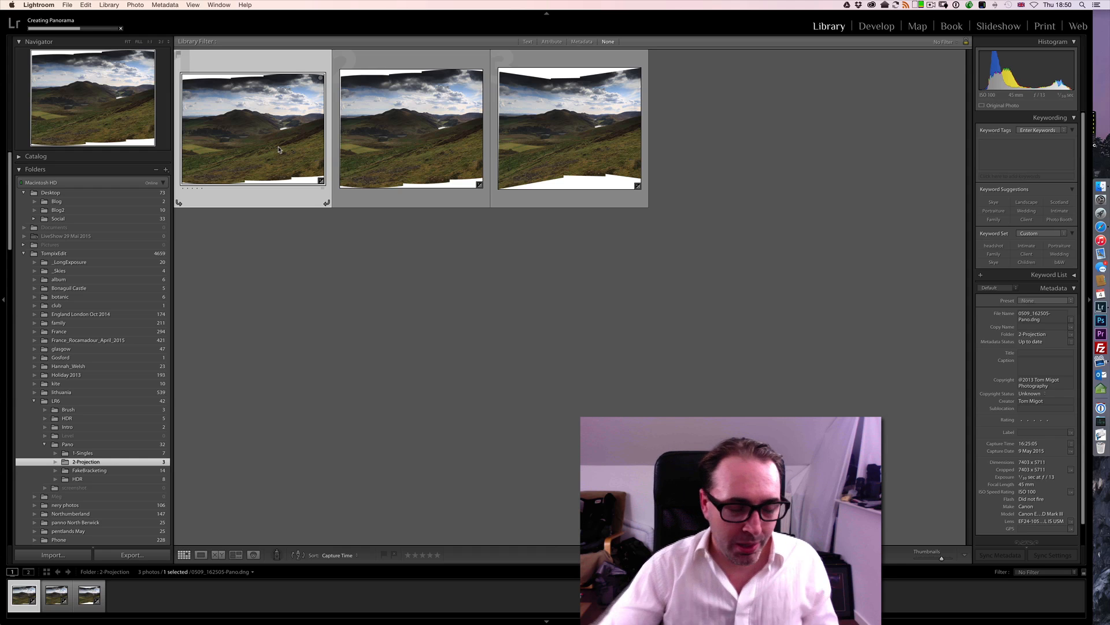
double_click(279, 150)
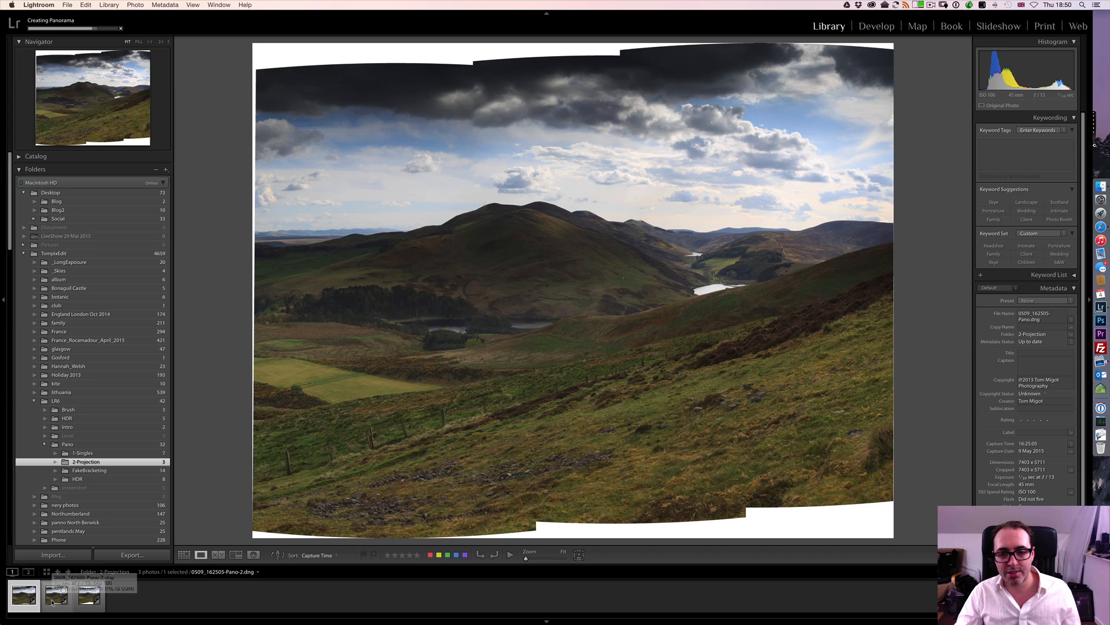
click(52, 601)
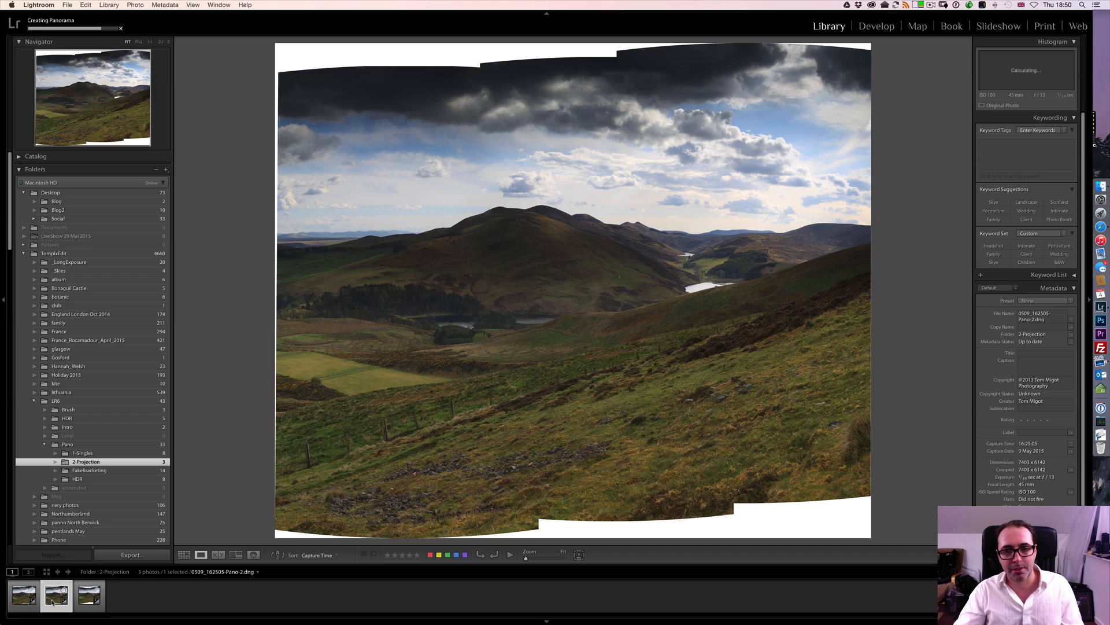
click(84, 601)
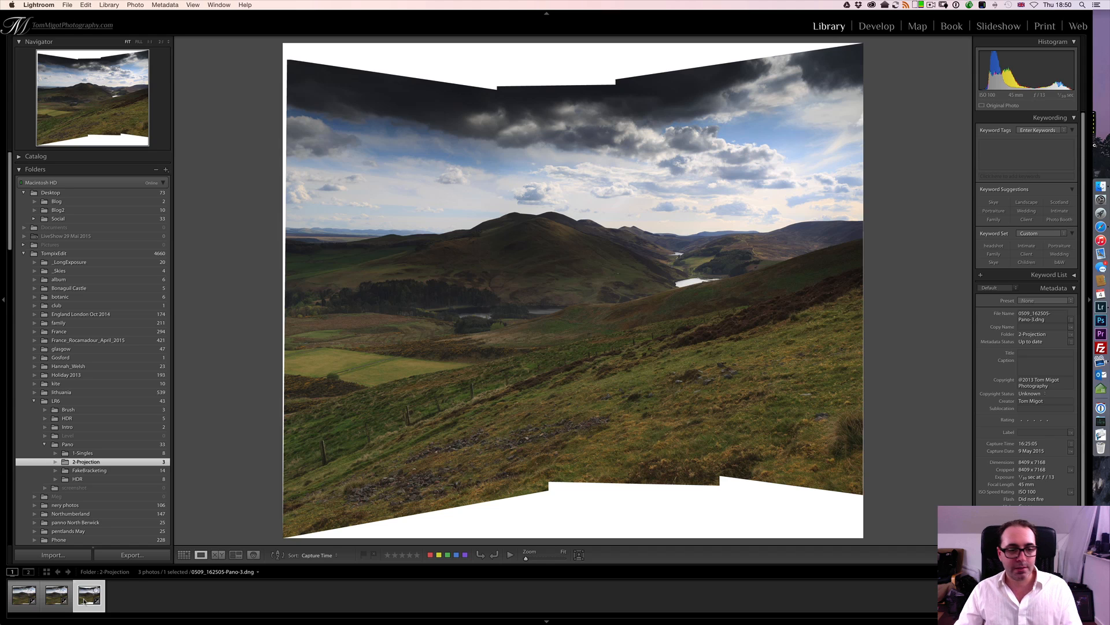
- View the merged seaside panorama in the 1-Singles folder at full size, and return to the grid of all photos
click(87, 454)
key(g)
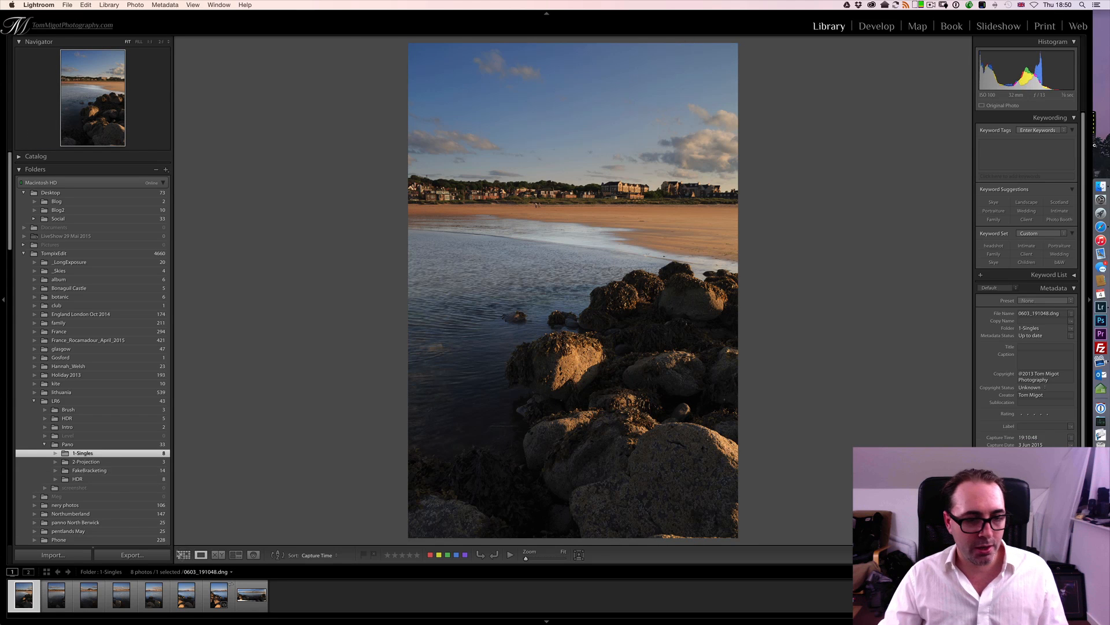
double_click(529, 311)
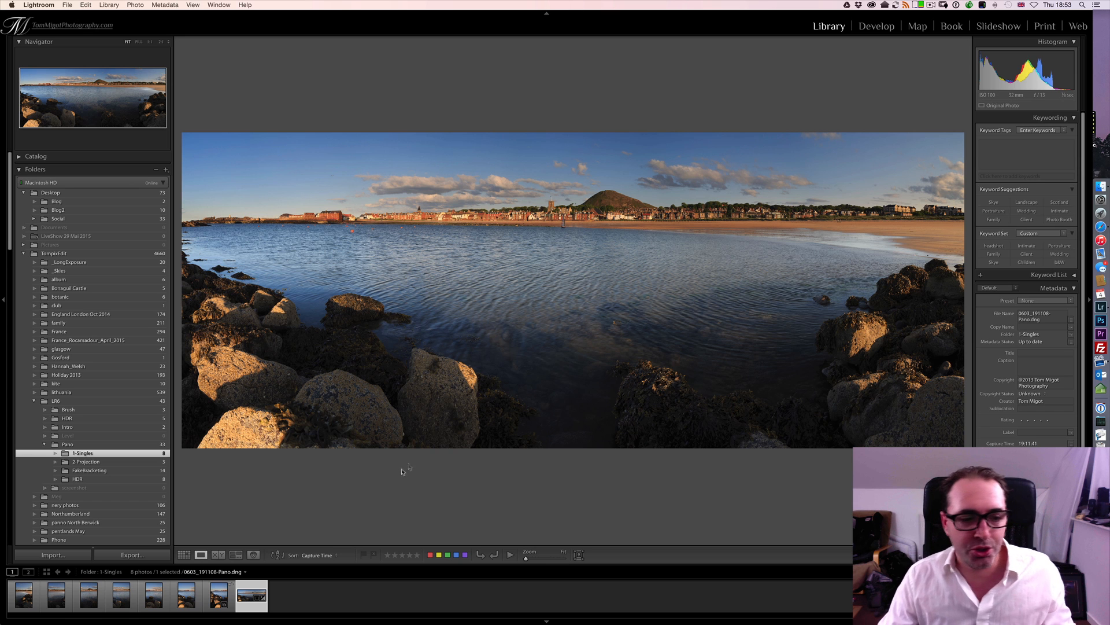
click(184, 554)
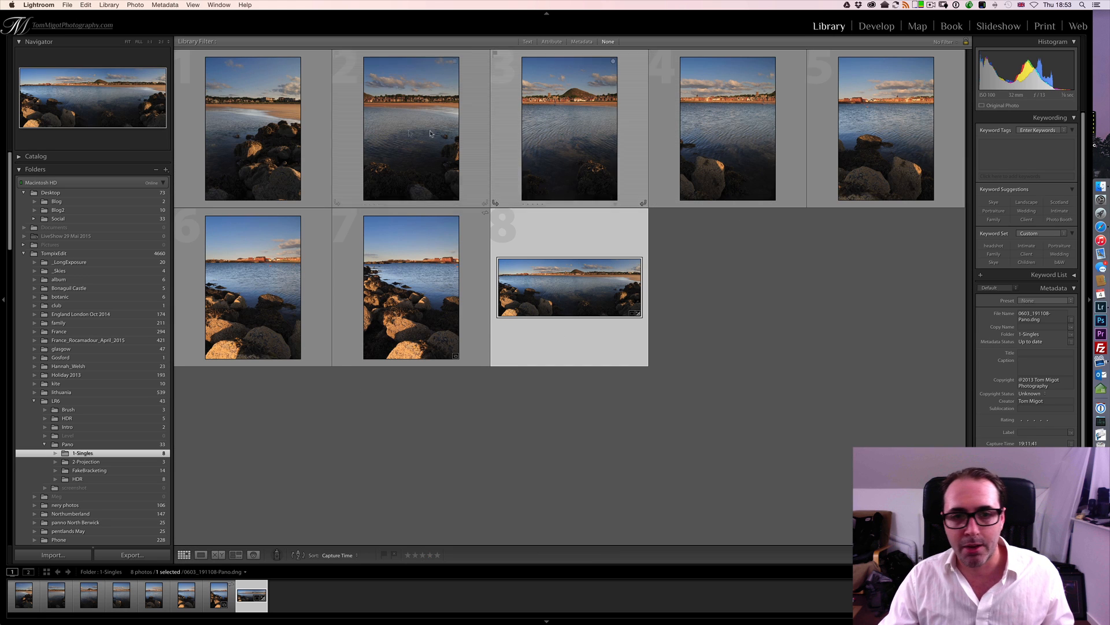
- View the second seaside photo in the Develop module, and return to the Library grid
click(298, 133)
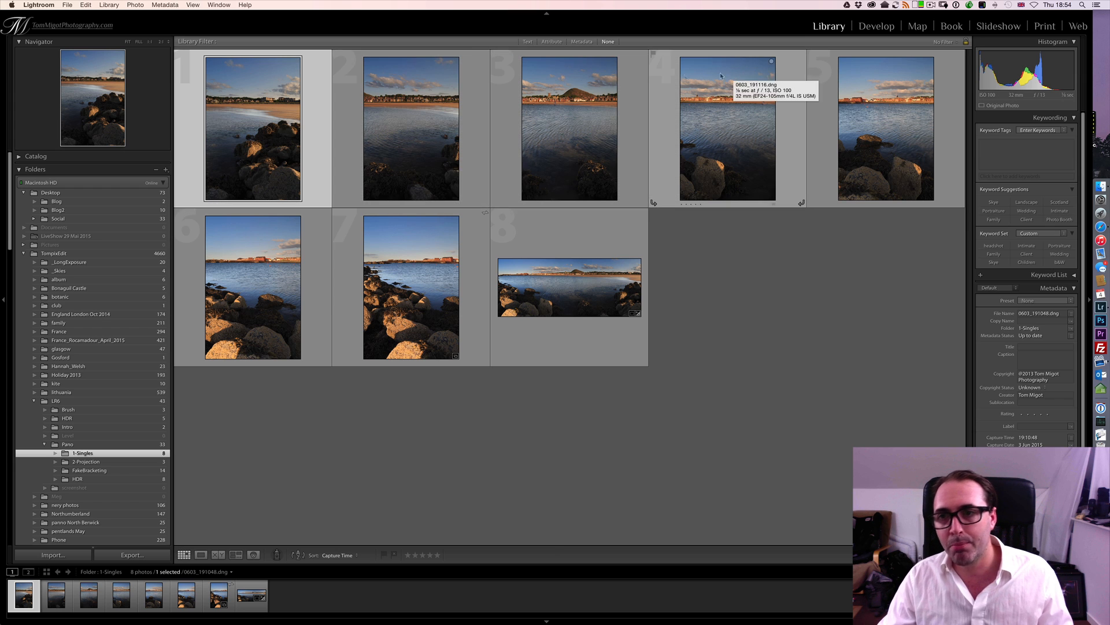
click(374, 114)
click(876, 26)
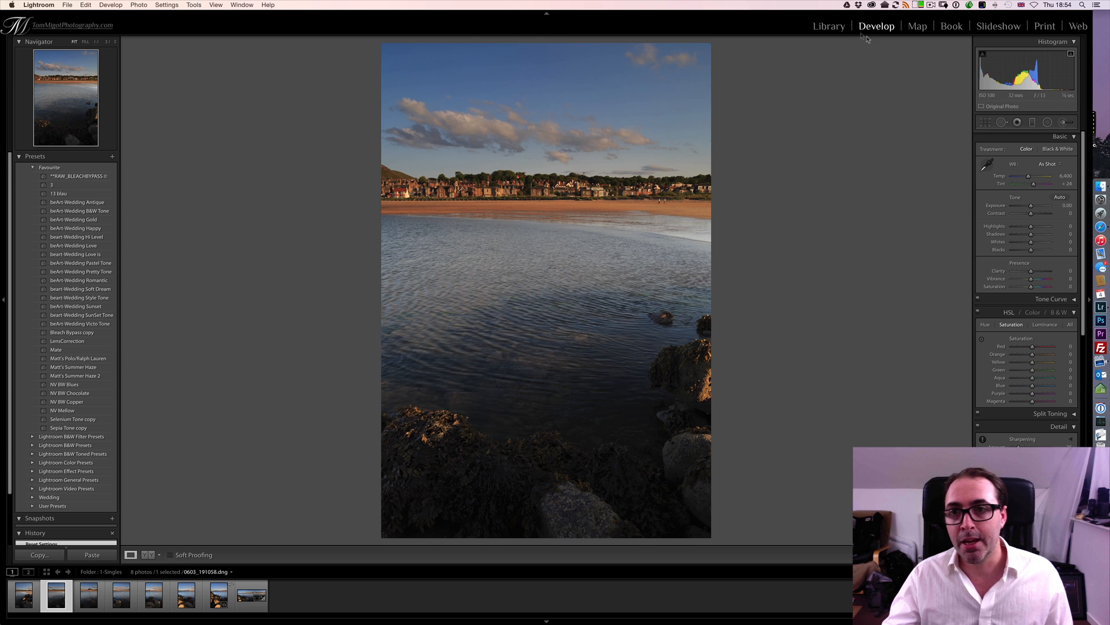
click(829, 26)
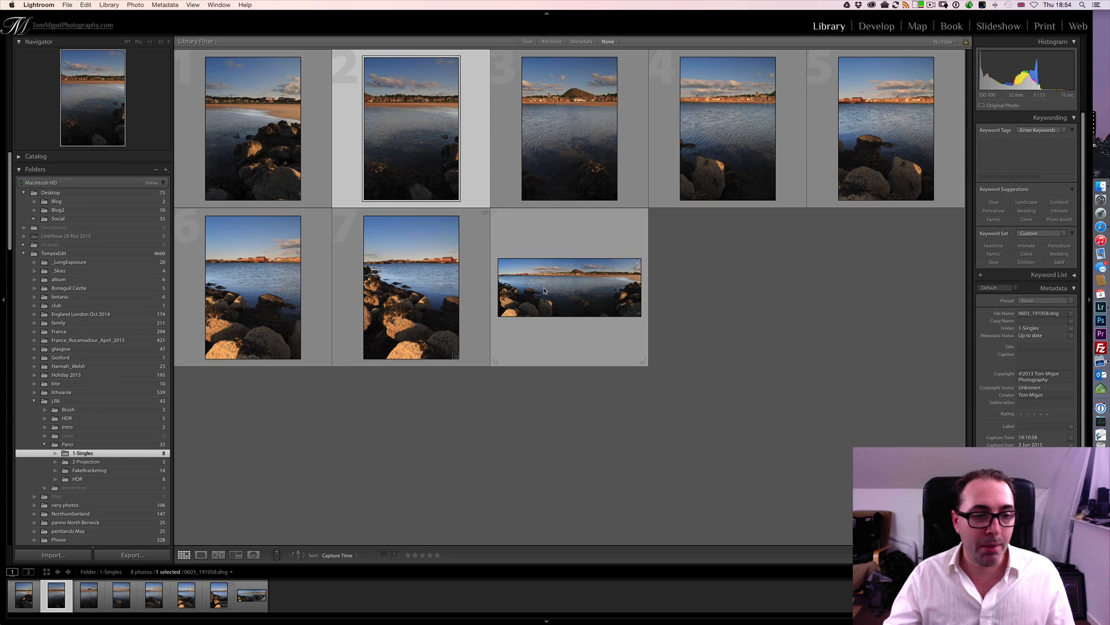
- Look through the FakeBracketing and 1-Singles folders, ending on the contents of the HDR folder
click(124, 471)
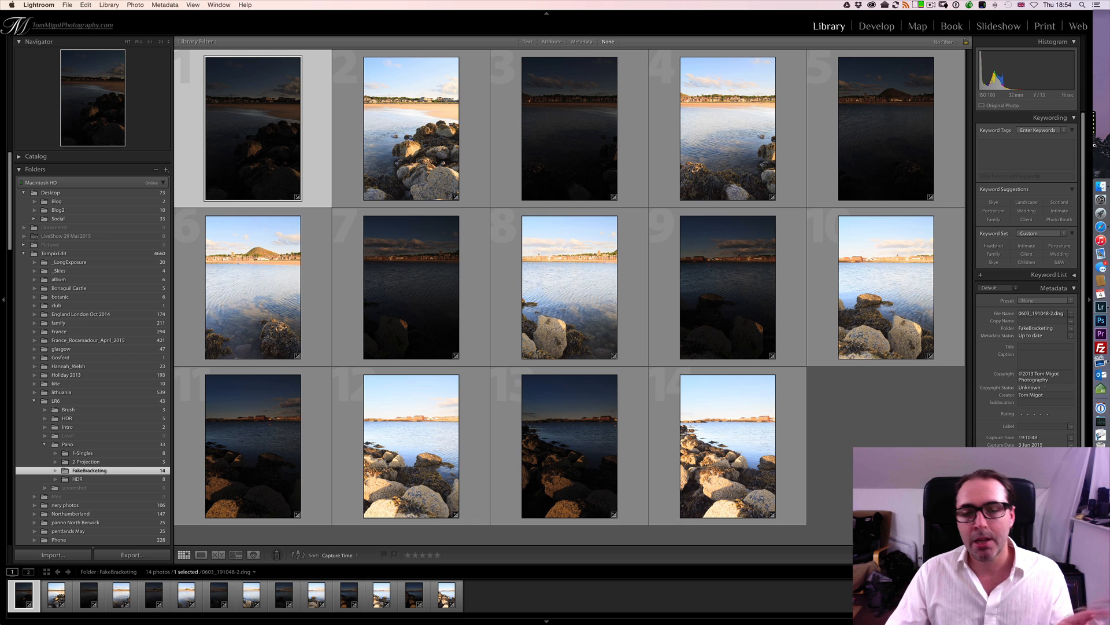
click(125, 455)
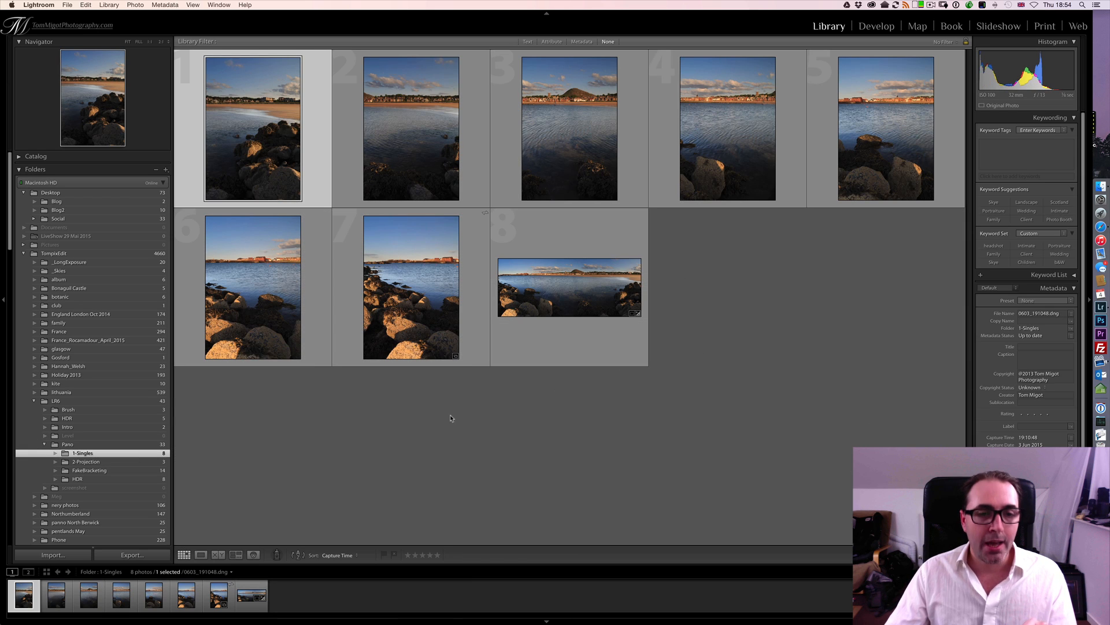
click(108, 479)
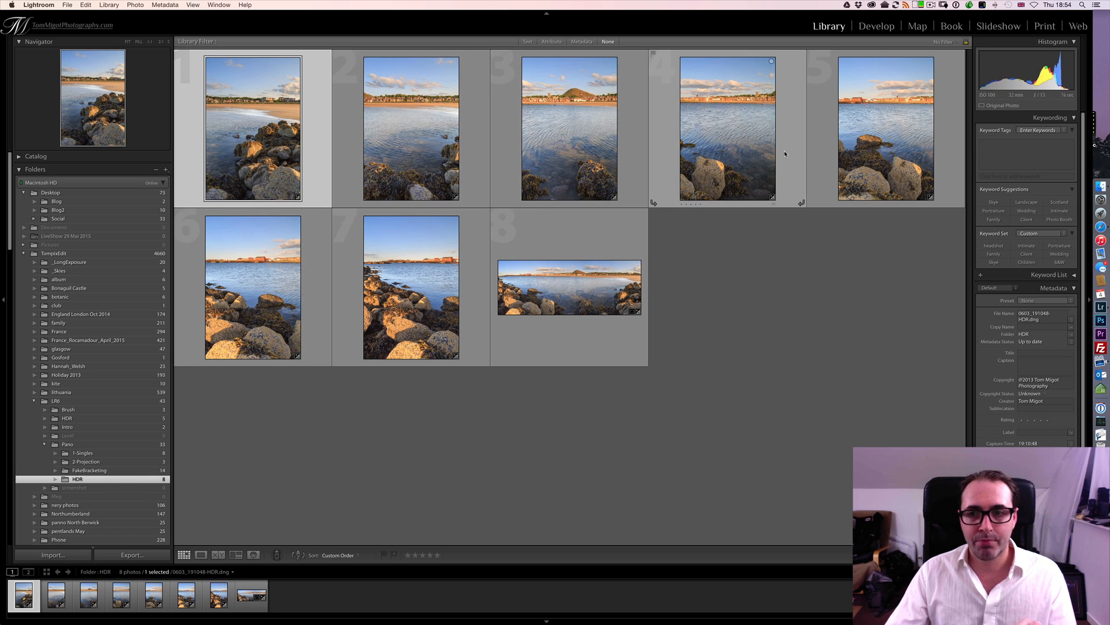
- Move the HDR panorama from the HDR folder into the 1-Singles folder, and show that folder
click(583, 236)
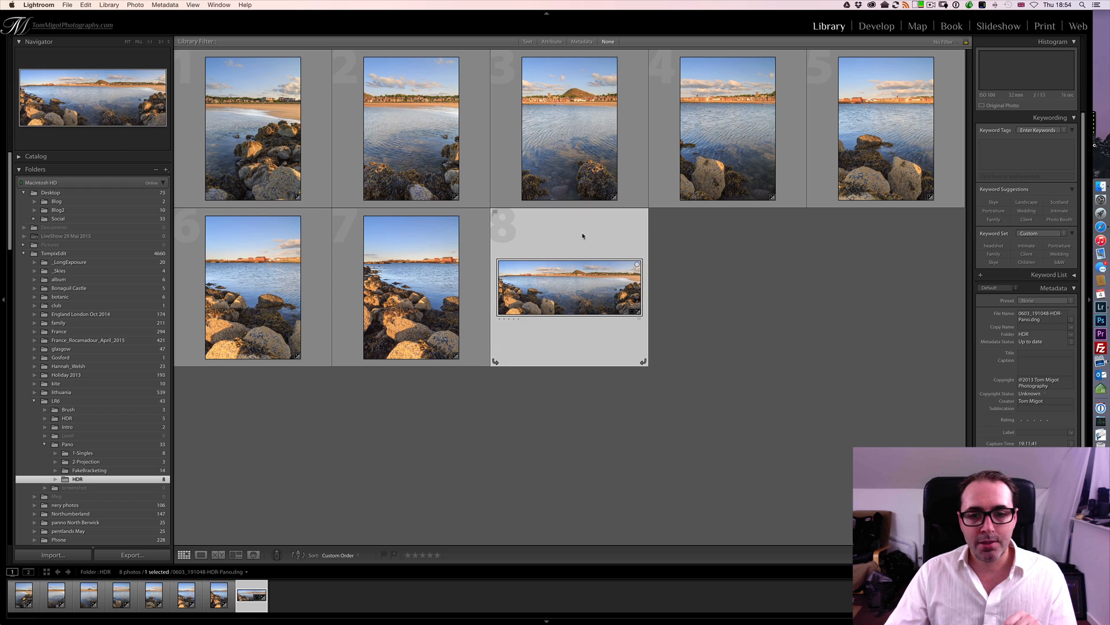
drag(568, 284, 142, 453)
click(141, 452)
- Compare the normal and HDR seaside panoramas in full view, and return to the grid
double_click(685, 344)
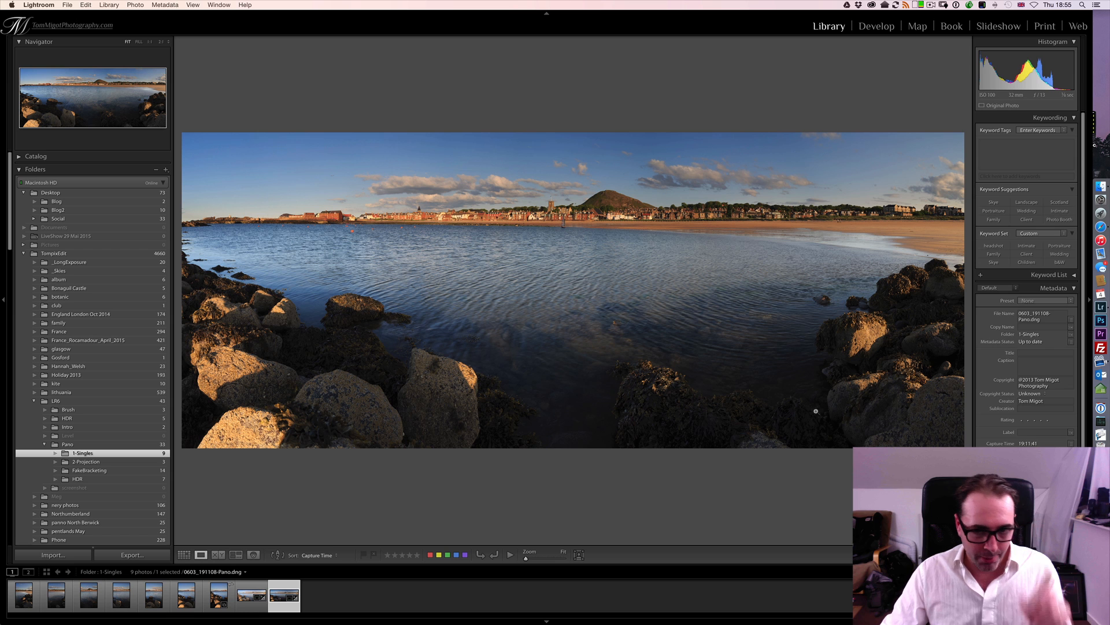
click(253, 594)
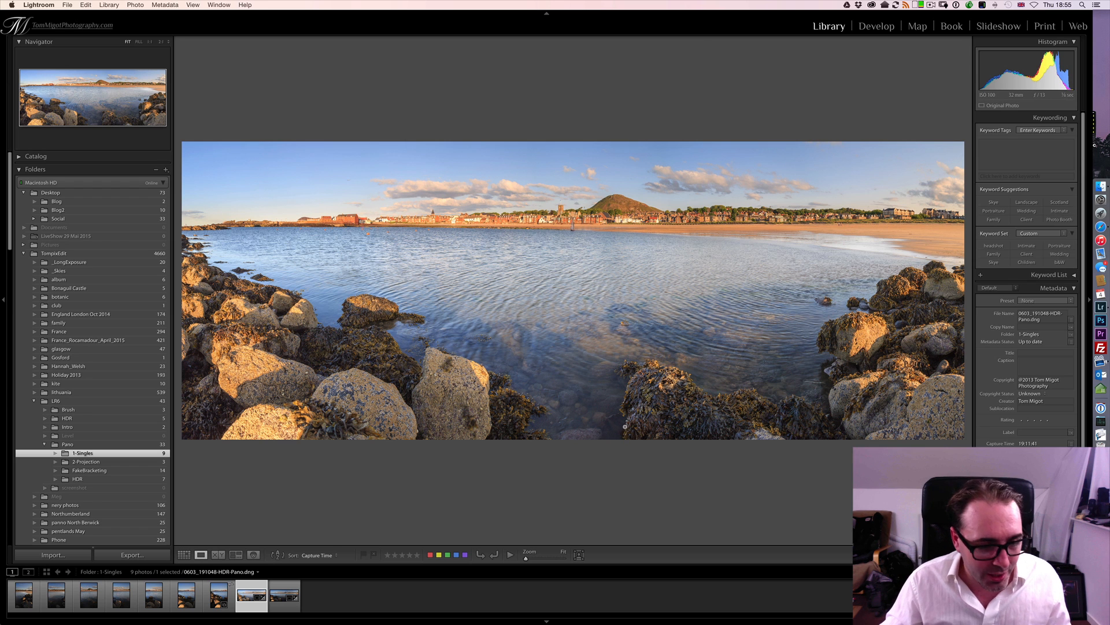
key(Right)
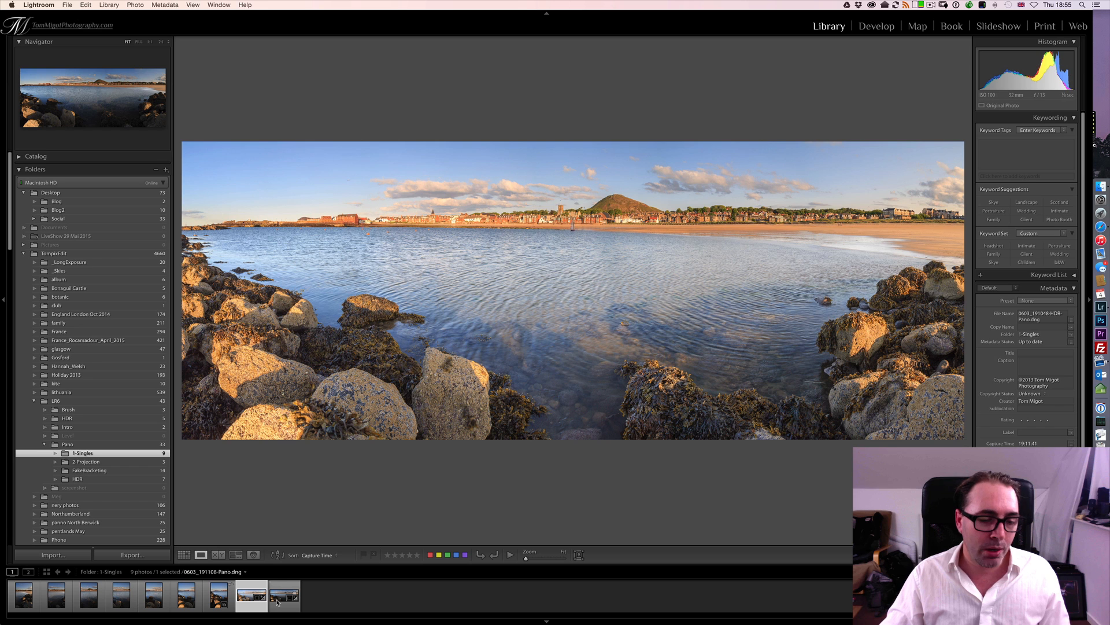
click(184, 554)
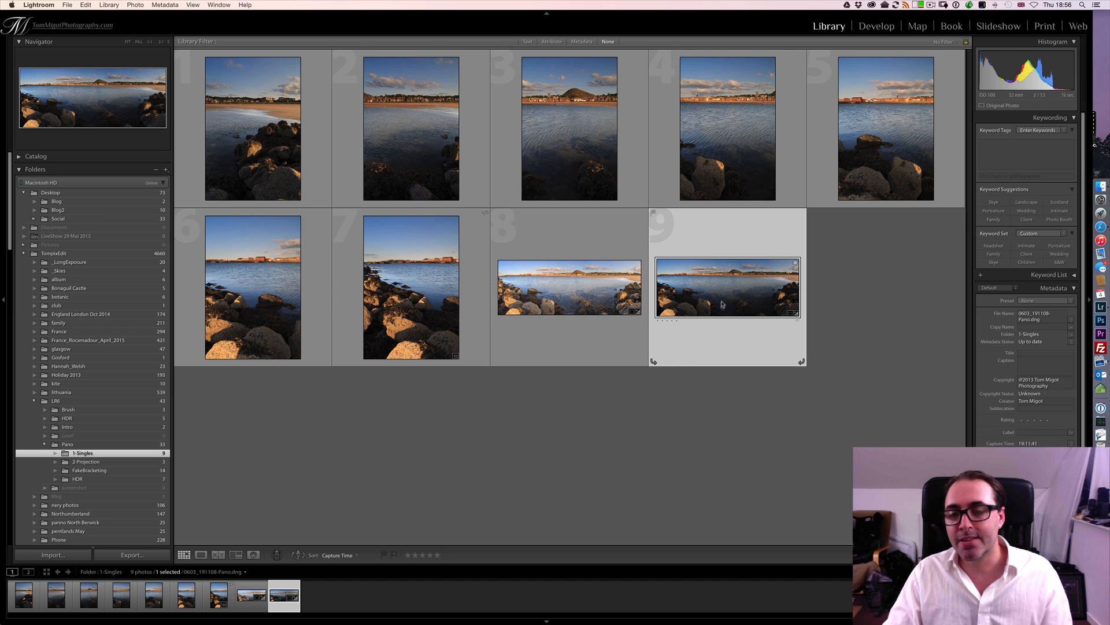
- Reveal the merged panorama file 0603_191108-Pano.dng in Finder, and return to Lightroom
click(598, 172)
click(723, 164)
click(873, 161)
click(707, 327)
right_click(715, 293)
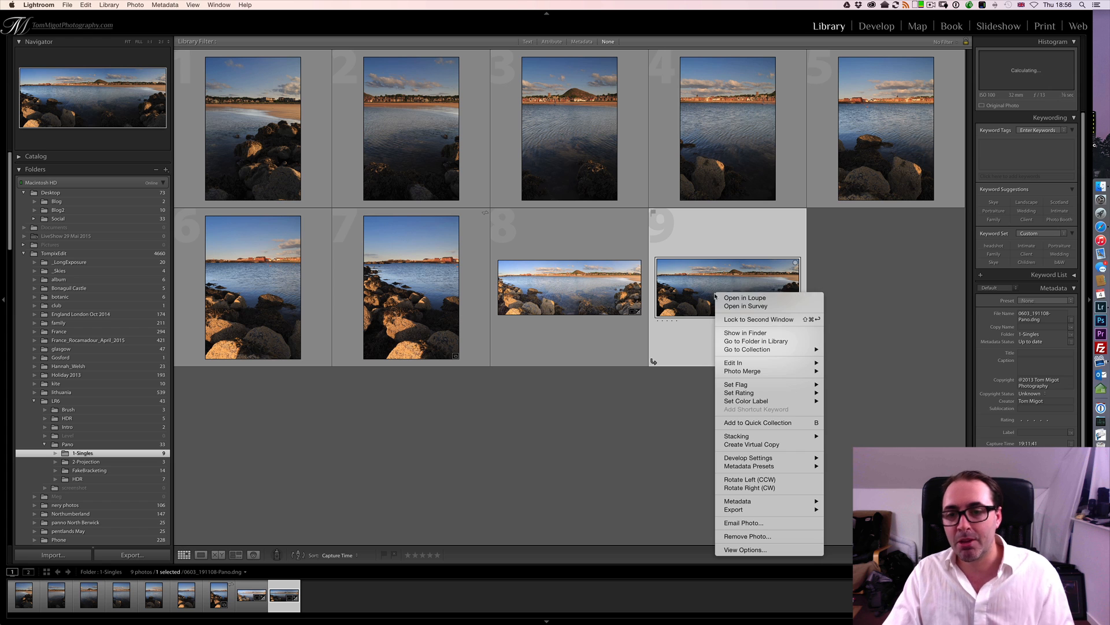
click(737, 334)
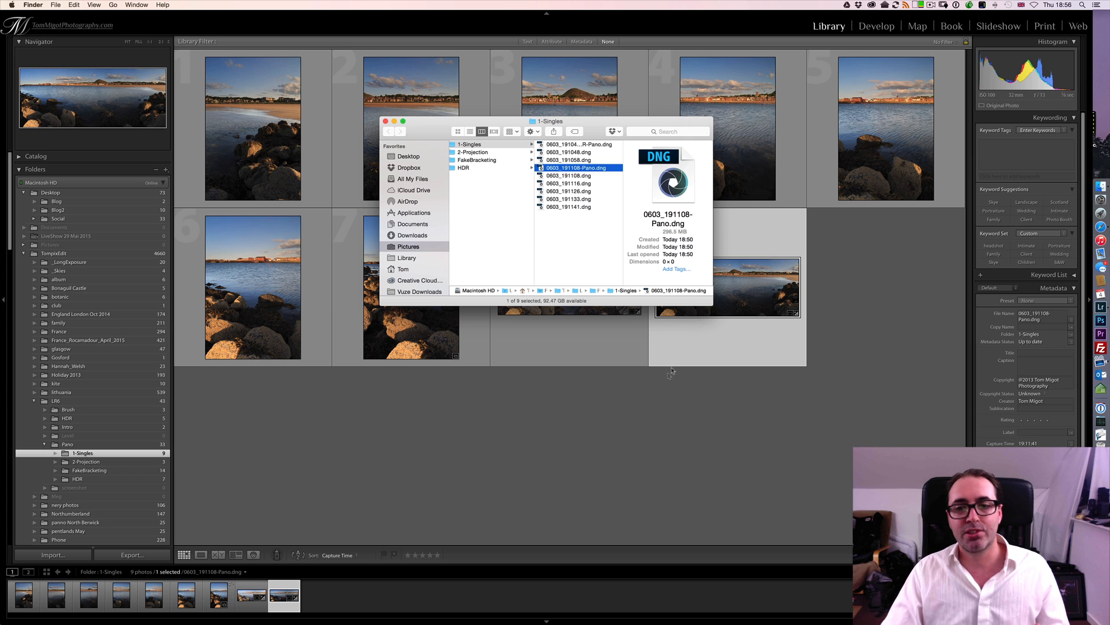
click(654, 404)
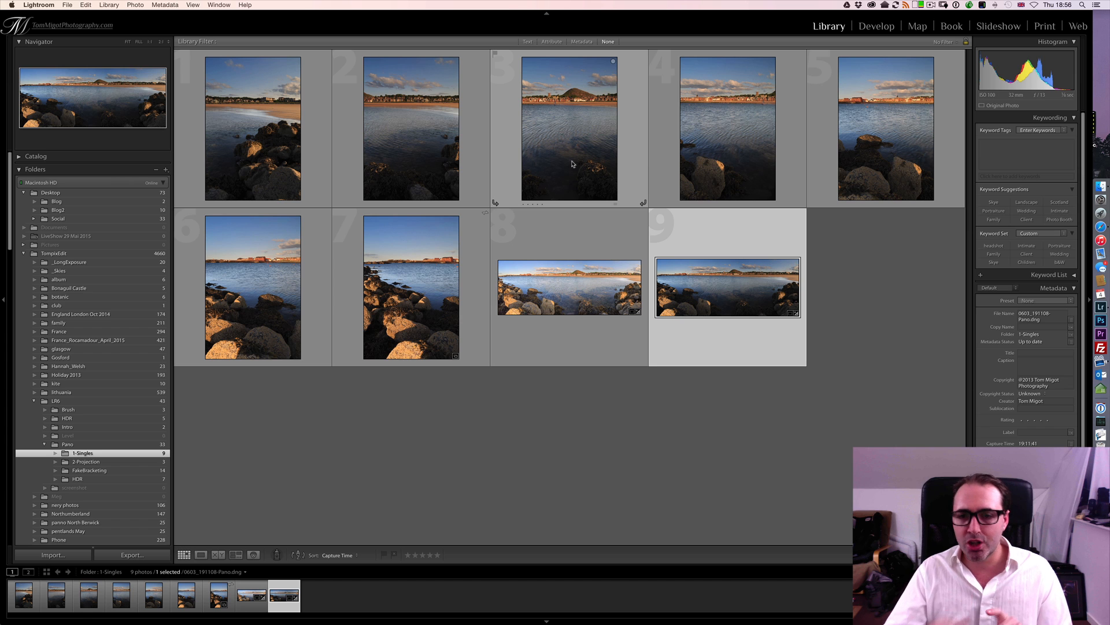
- Add a purple-tinted radial filter with an inverted mask to the third photo, covering the town and the water below it
click(572, 164)
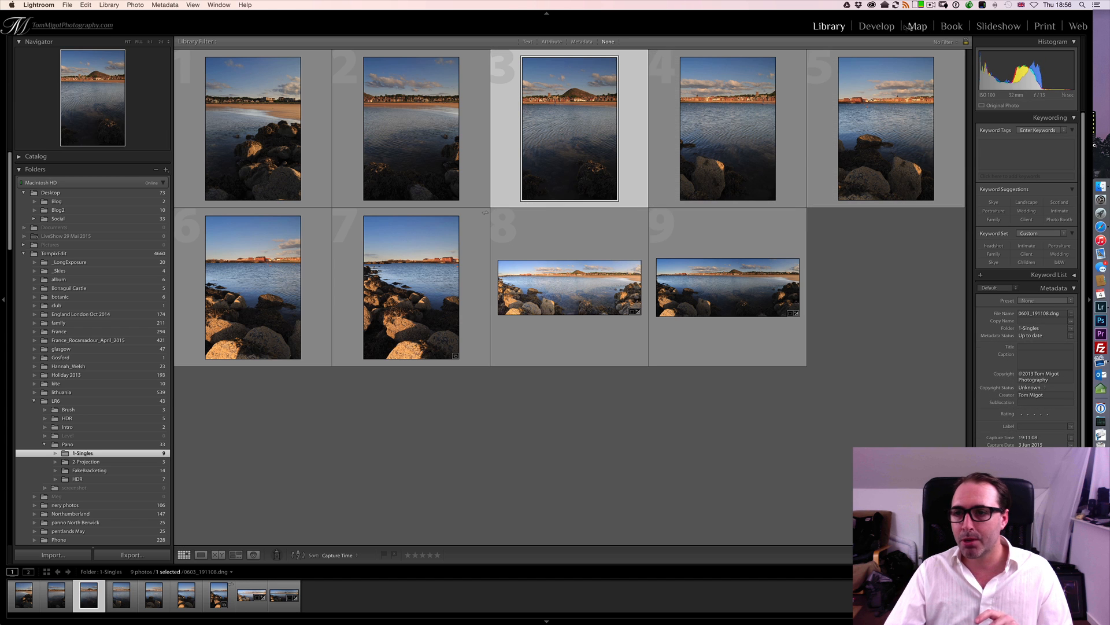
click(876, 26)
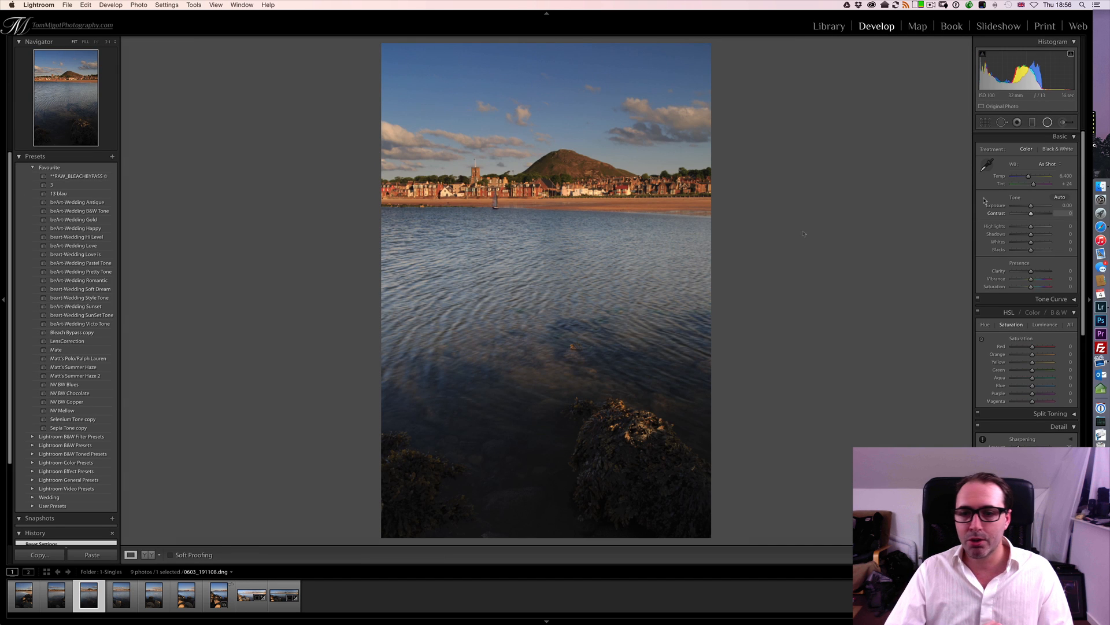
key(shift+m)
drag(478, 240, 566, 301)
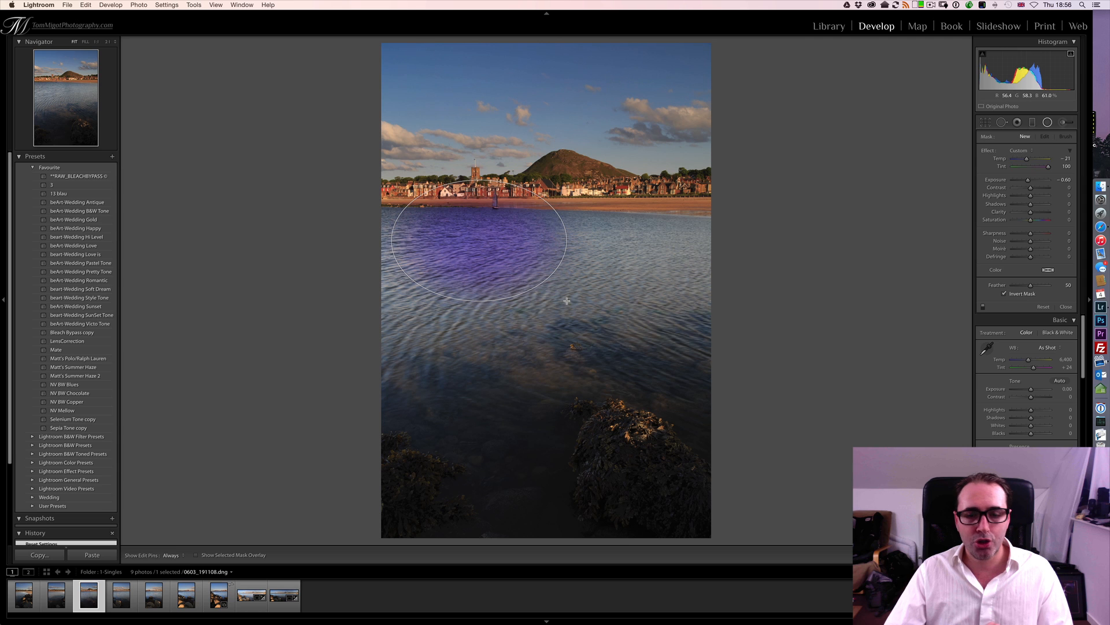
mouse_move(508, 271)
mouse_down()
mouse_move(570, 248)
mouse_move(520, 228)
mouse_move(526, 237)
mouse_up()
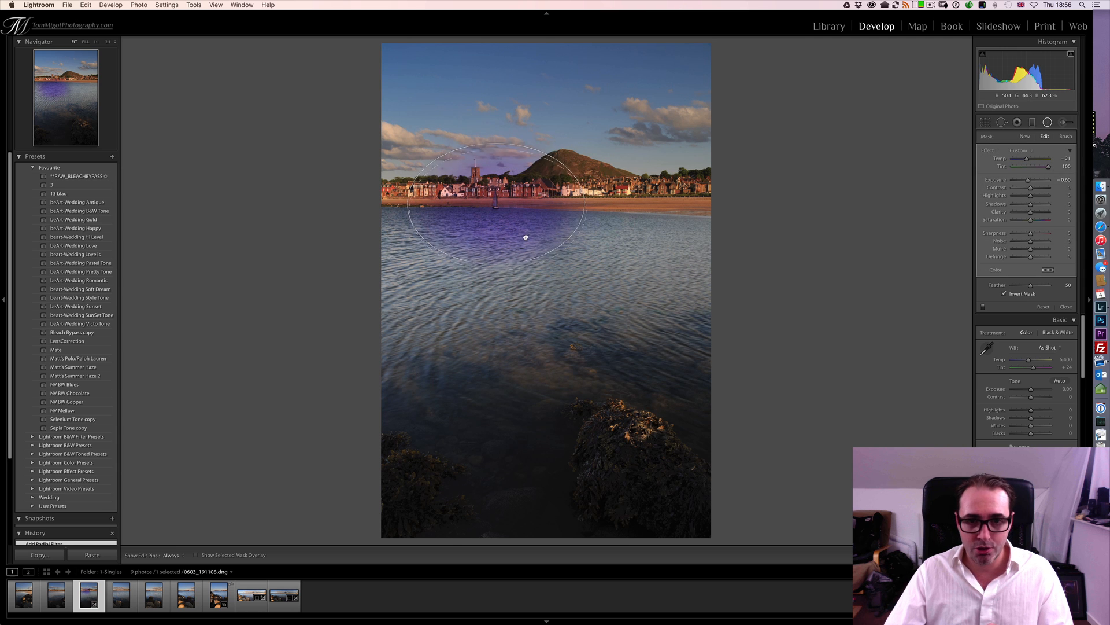
click(1048, 122)
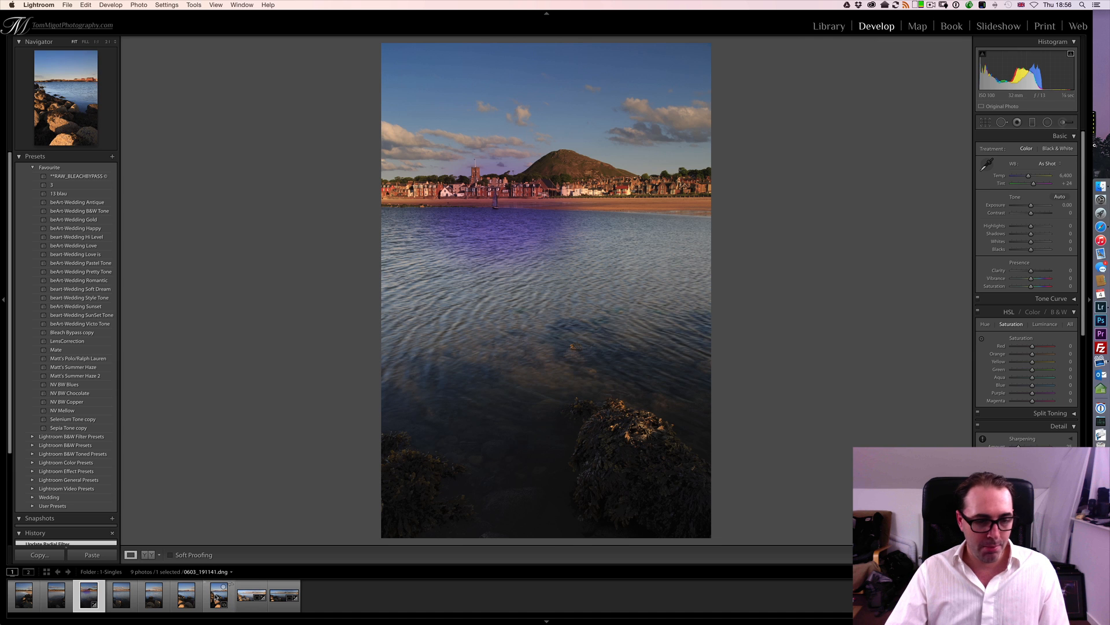
- Merge the seven source photos into another panorama without opening the merge preview, and return to the Library grid
click(217, 598)
shift+click(24, 596)
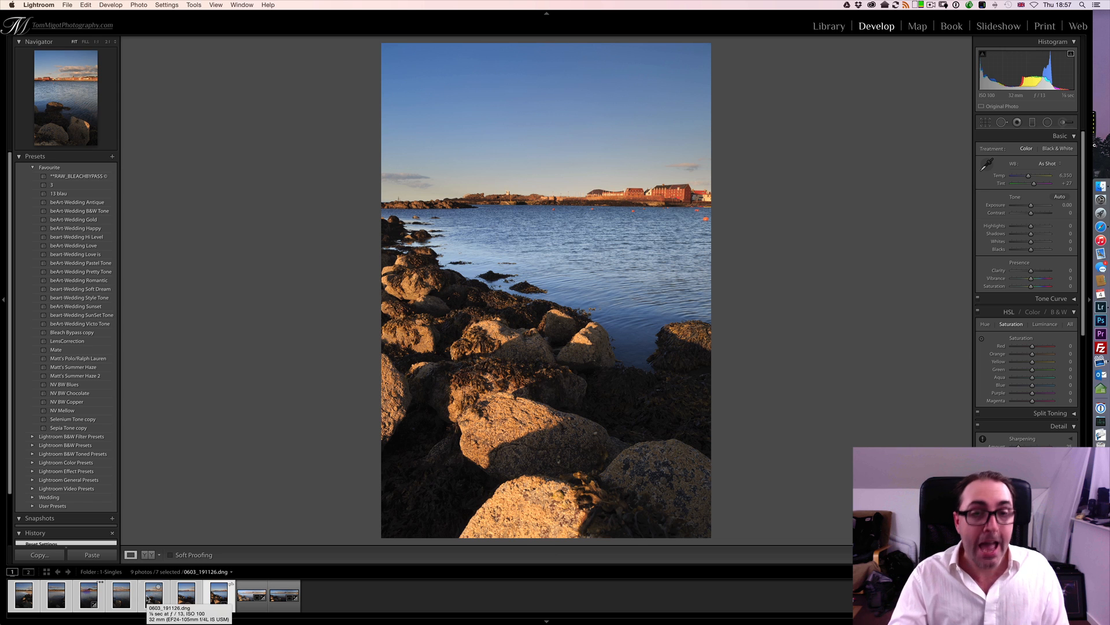
key(super+shift+m)
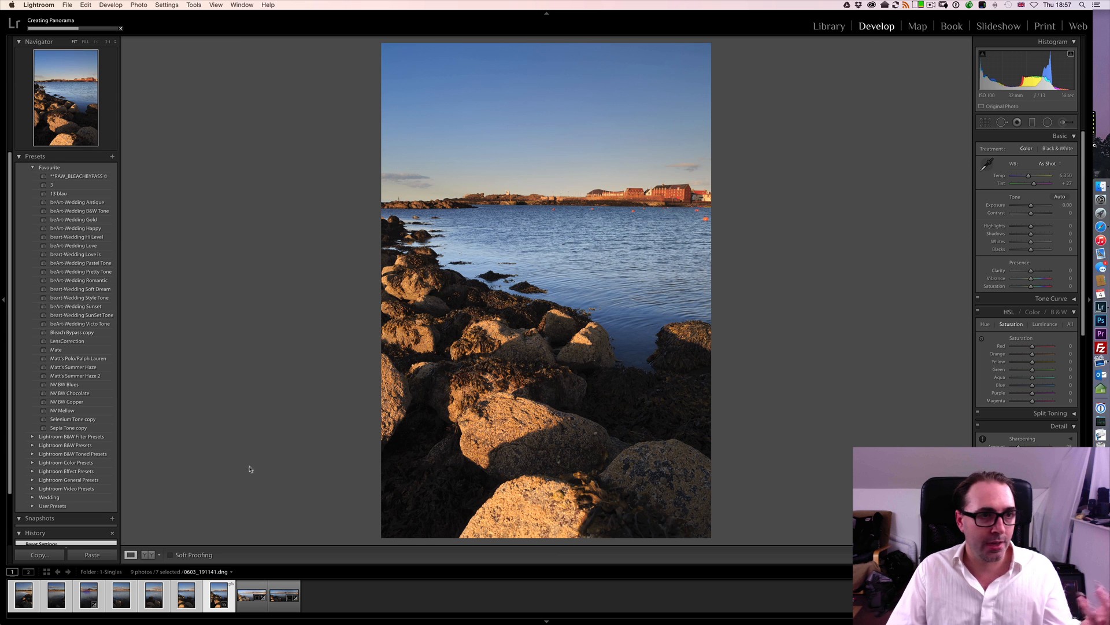
key(g)
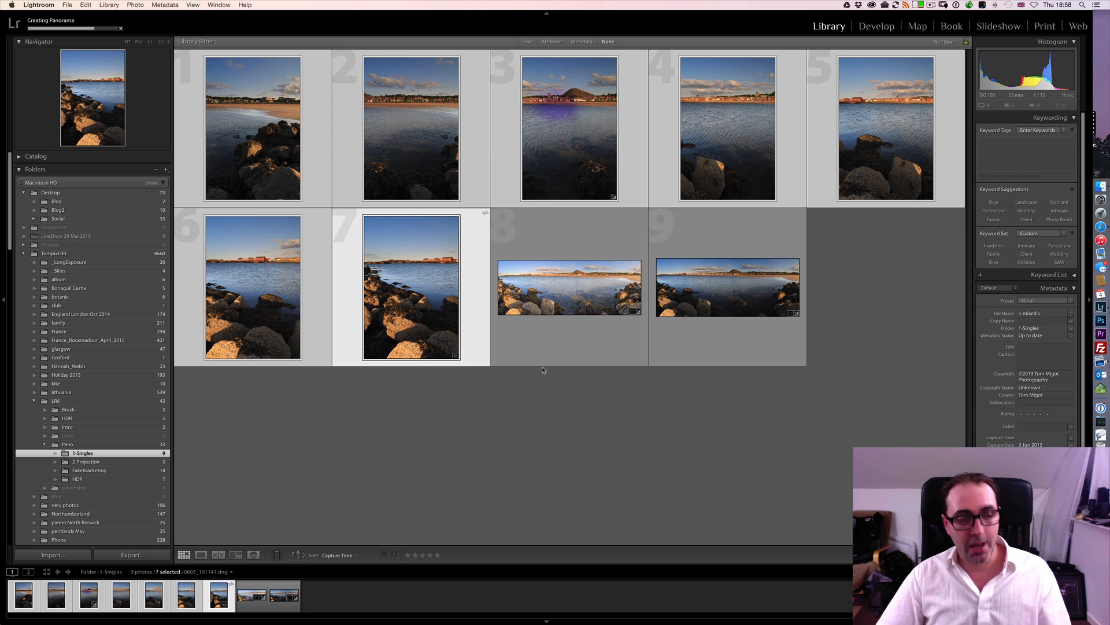
key(cmd+Tab)
key(super+Tab)
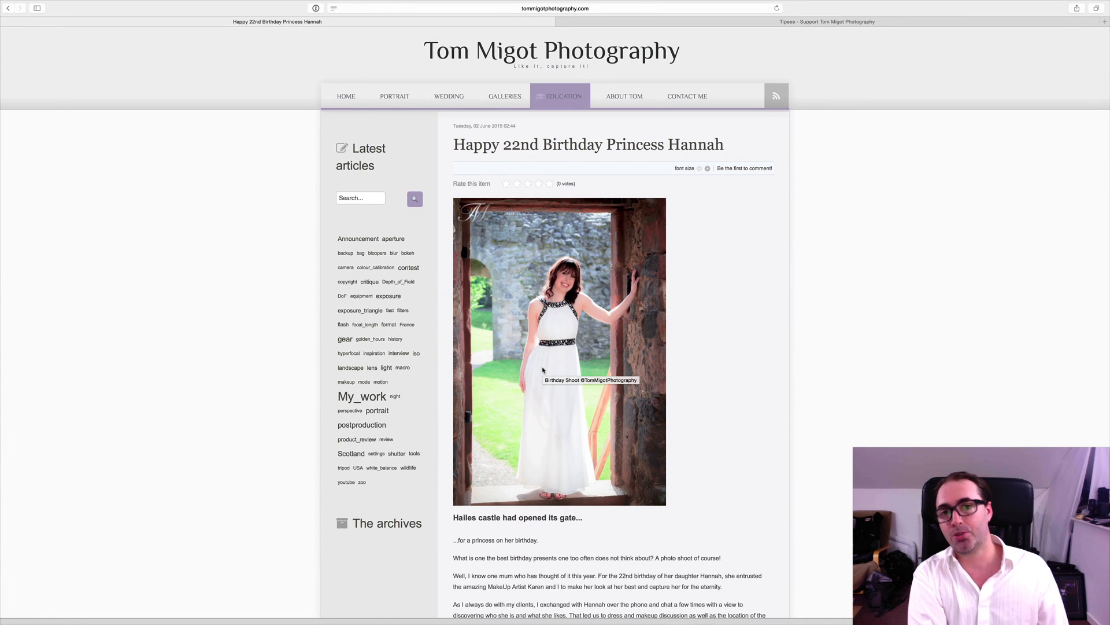
key(super+Tab)
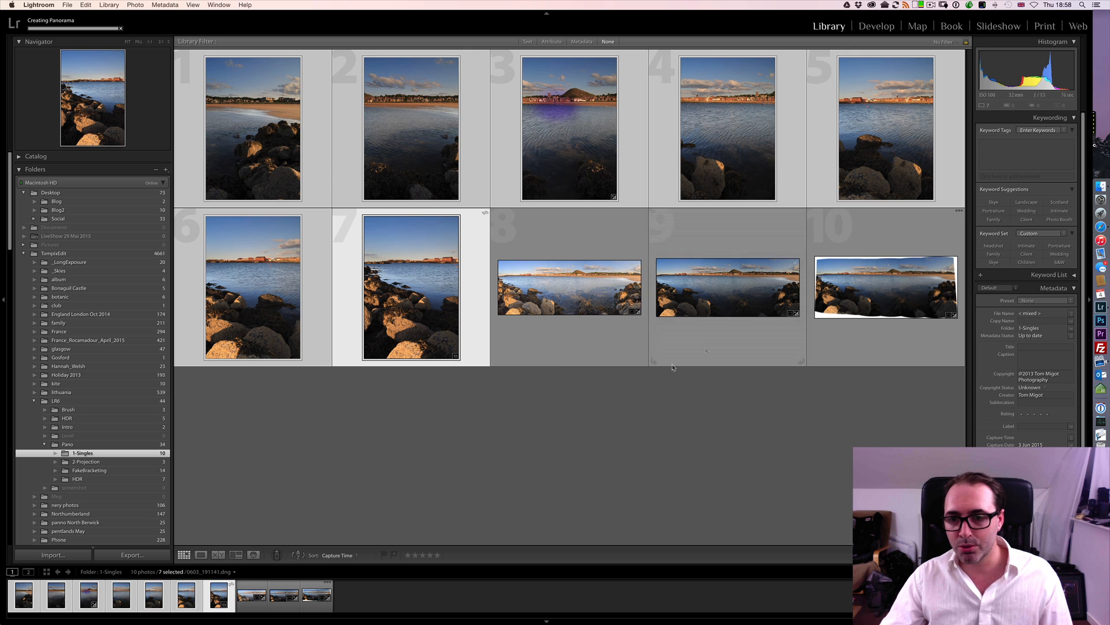
- Open the new panorama 0603_191141-Pano.dng in full view and compare it with the earlier normal and HDR panoramas
click(866, 300)
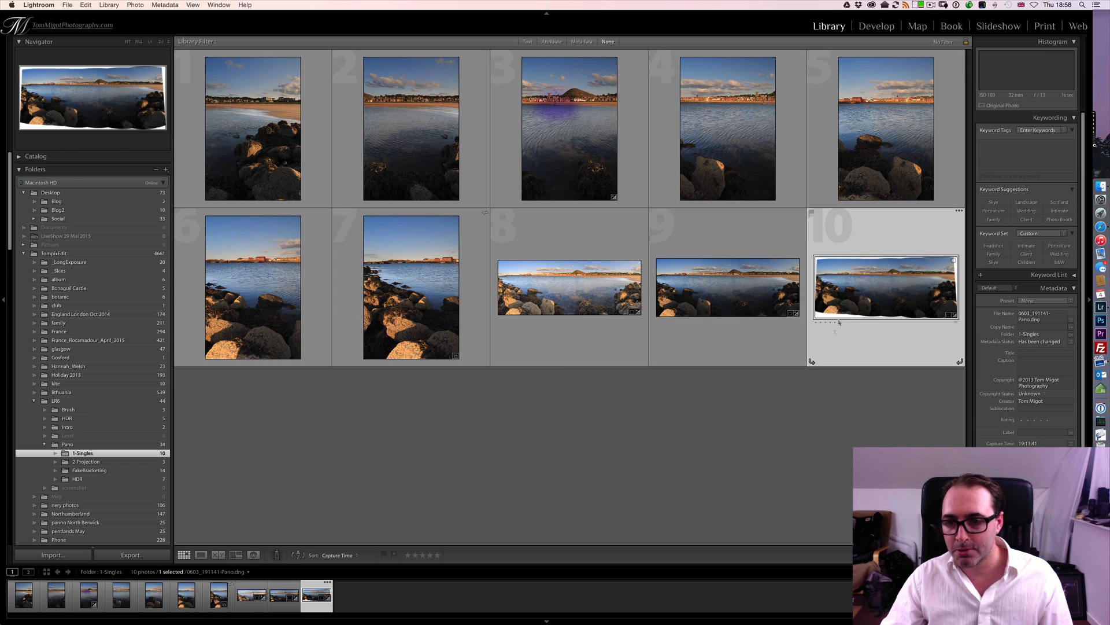
double_click(866, 291)
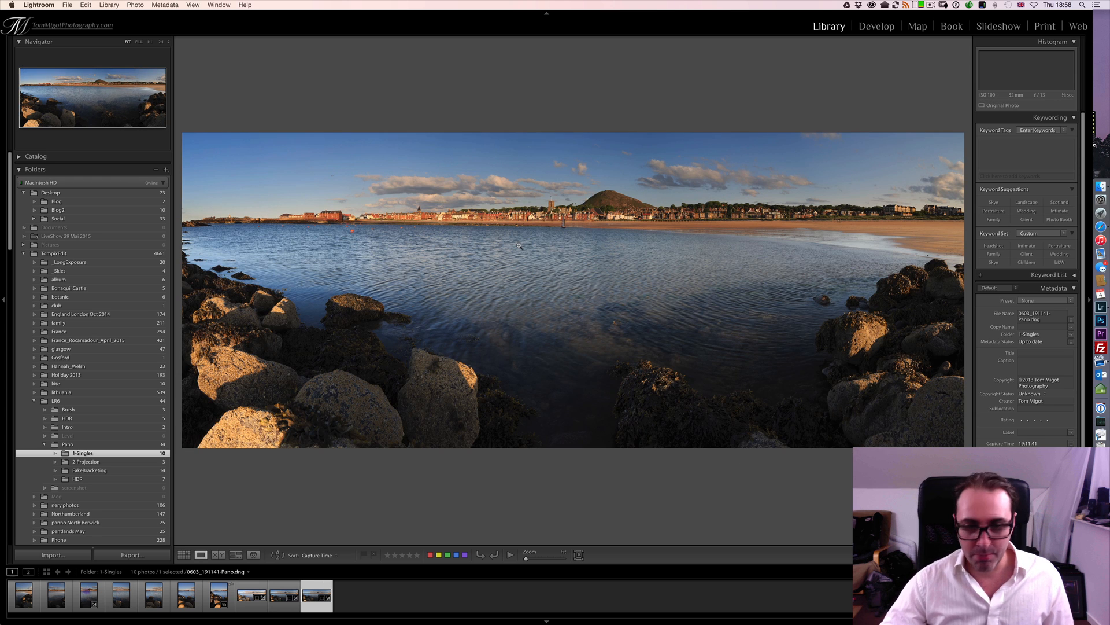
key(Left)
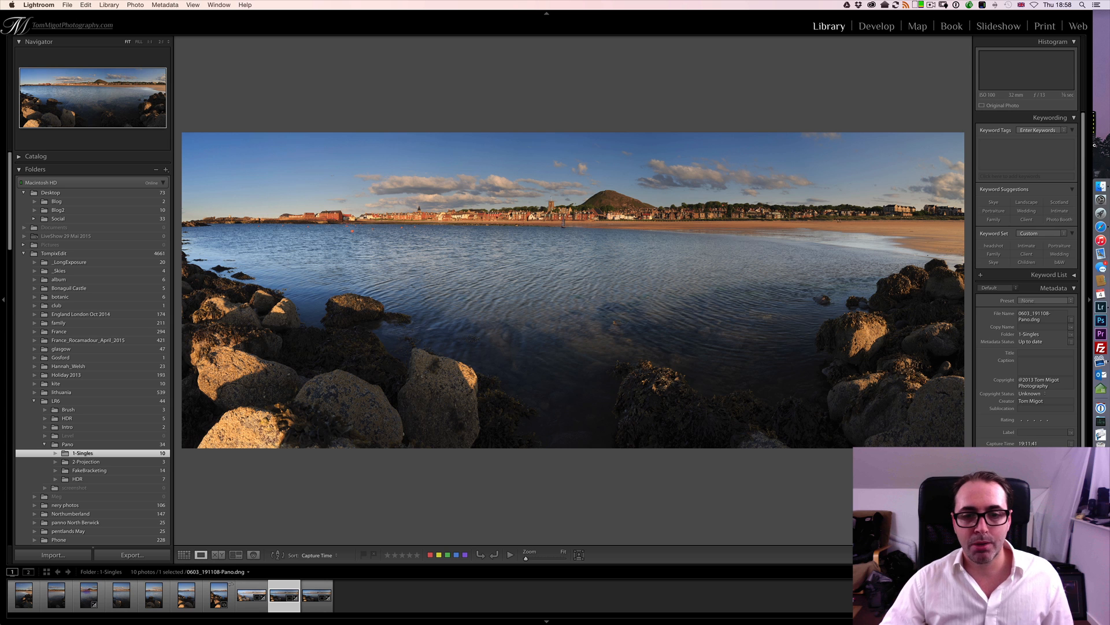
key(Left)
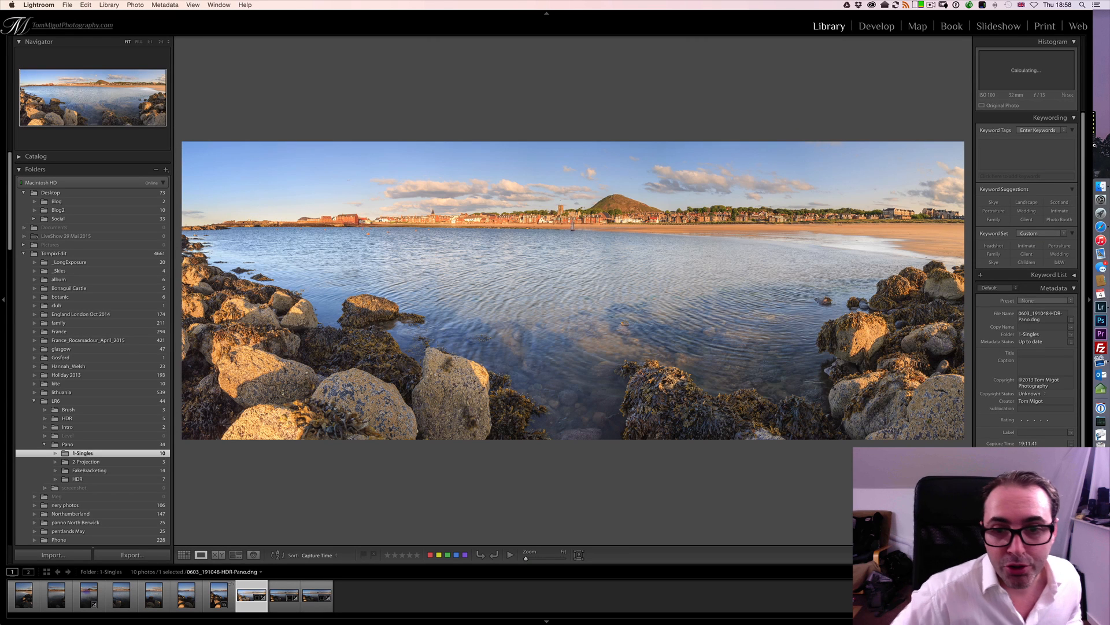